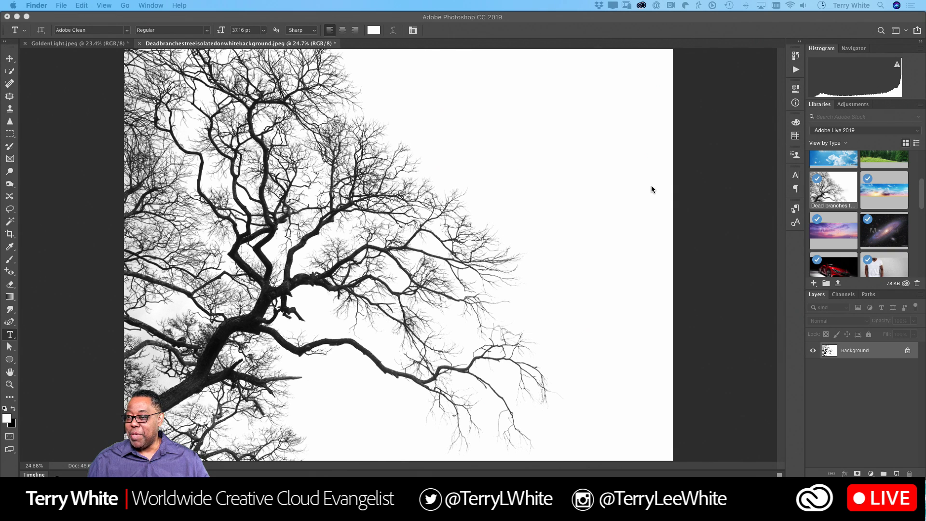
Place the bright sun library graphic over the tree photo and scale it to about 130% to cover the canvas
{"action": "left_click", "coordinate": [751, 188]}
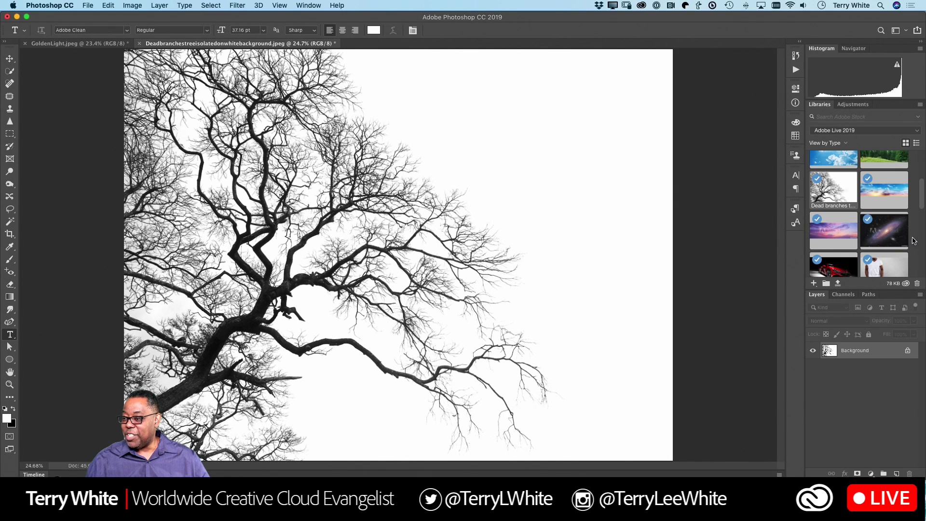
{"action": "scroll", "coordinate": [890, 231], "scroll_direction": "up", "scroll_amount": 3}
{"action": "scroll", "coordinate": [890, 231], "scroll_direction": "up", "scroll_amount": 2}
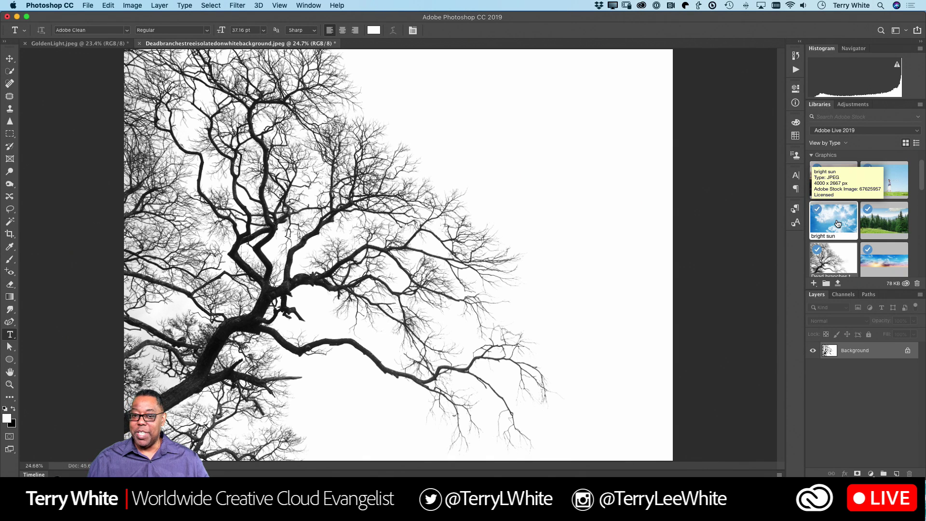
{"action": "left_click_drag", "start_coordinate": [837, 224], "coordinate": [334, 259]}
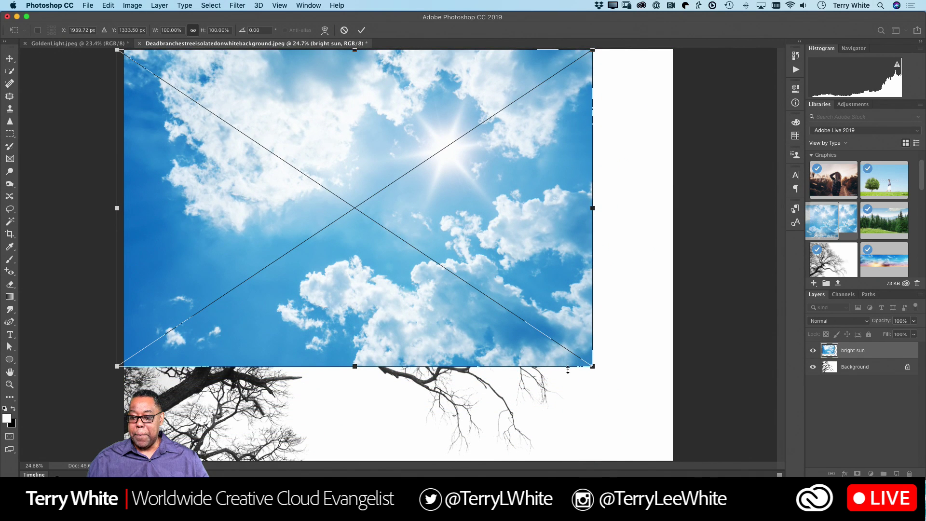
{"action": "left_click_drag", "start_coordinate": [594, 368], "coordinate": [726, 475]}
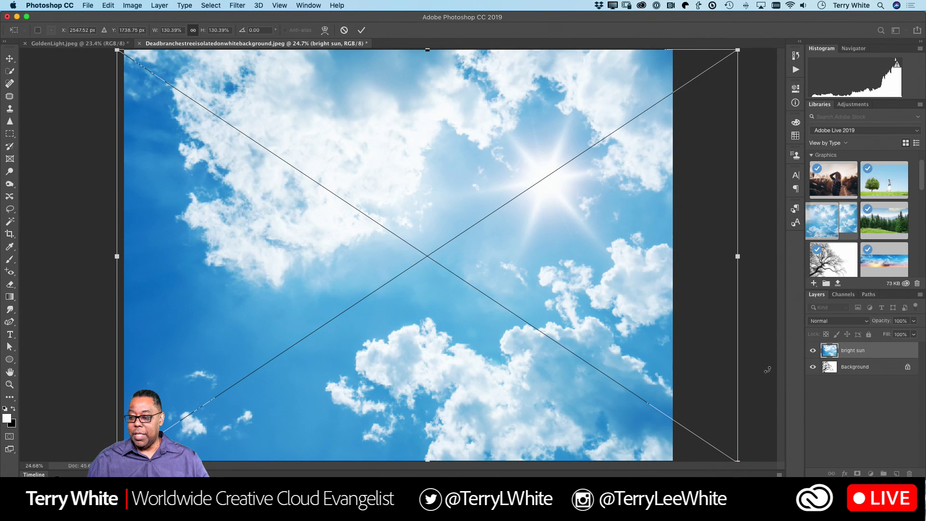
{"action": "key", "text": "Return"}
{"action": "key", "text": "t"}
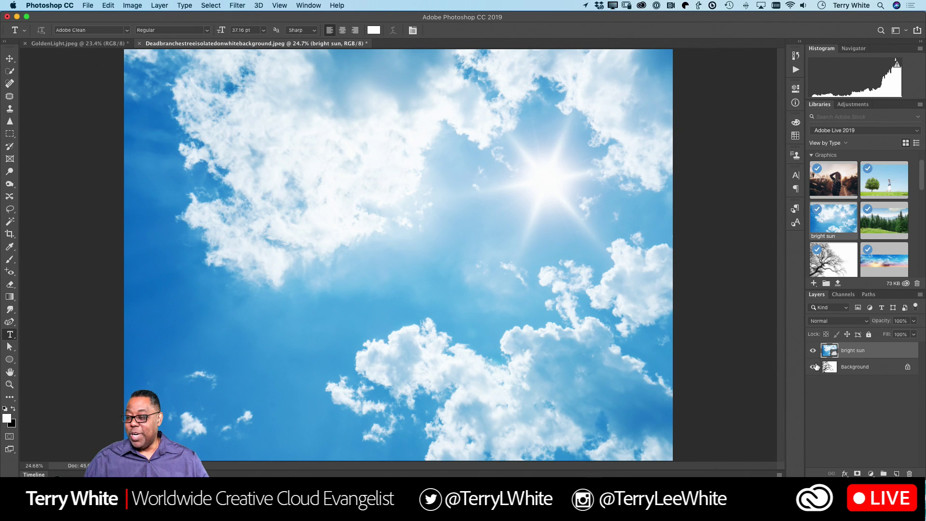
Preview blend modes on the bright sun layer, keep Normal, and open its Blending Options clear of the image
{"action": "left_click", "coordinate": [839, 322]}
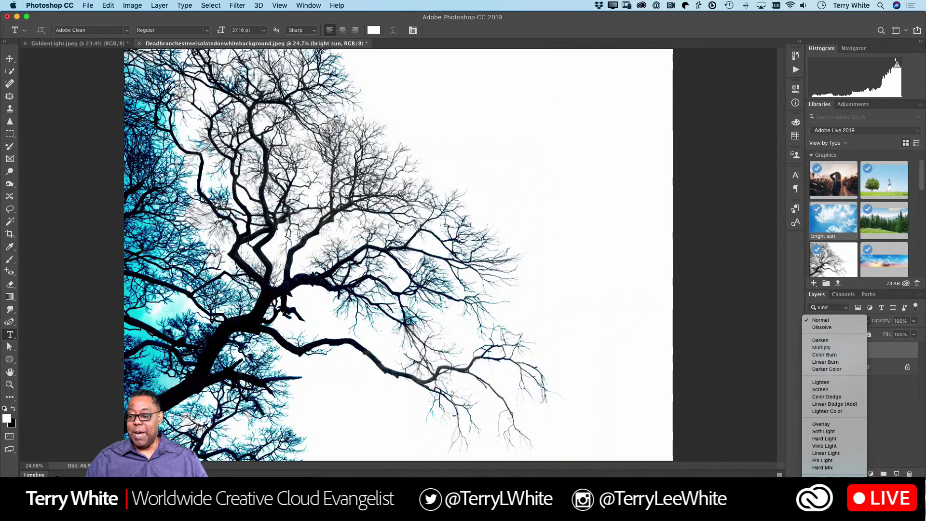
{"action": "left_click", "coordinate": [890, 423]}
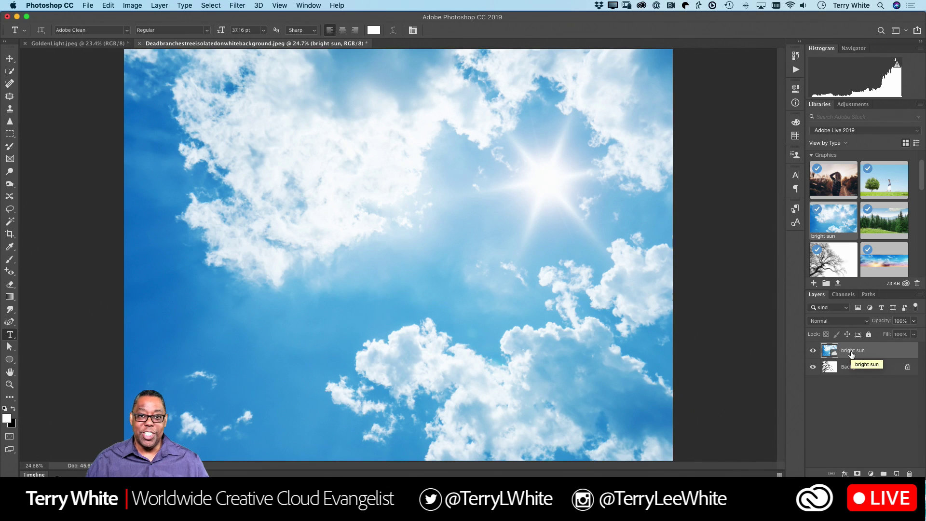
{"action": "double_click", "coordinate": [878, 352]}
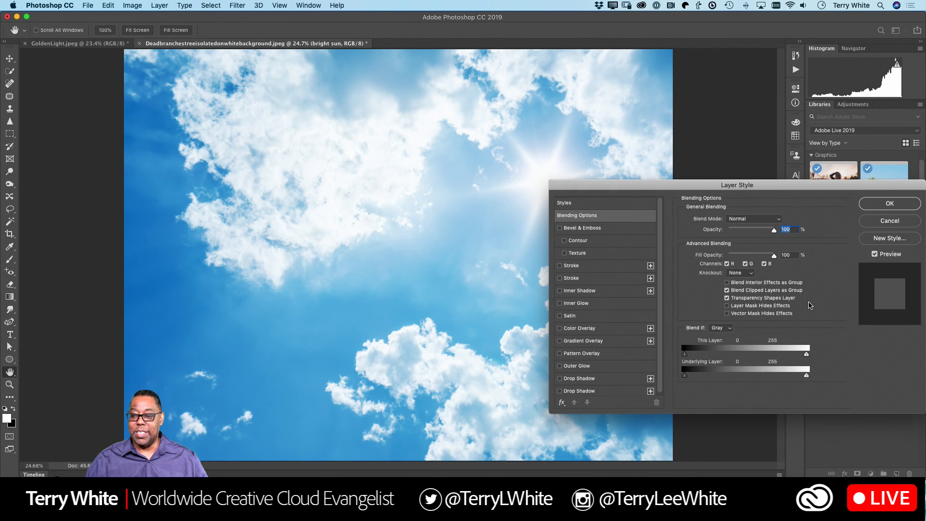
{"action": "left_click_drag", "start_coordinate": [774, 191], "coordinate": [763, 37]}
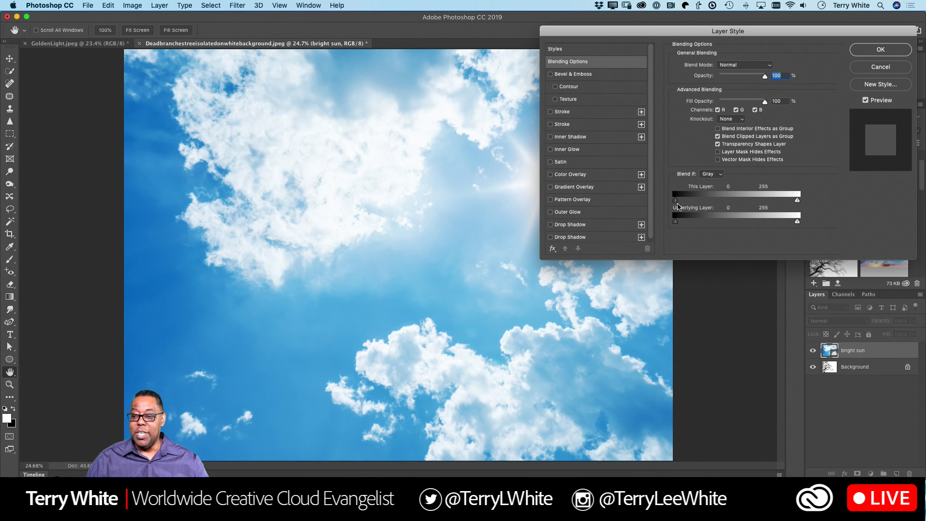
Try the Blend If sliders for This Layer and Underlying Layer, returning each range to 0 and 255
{"action": "left_click_drag", "start_coordinate": [676, 202], "coordinate": [760, 196]}
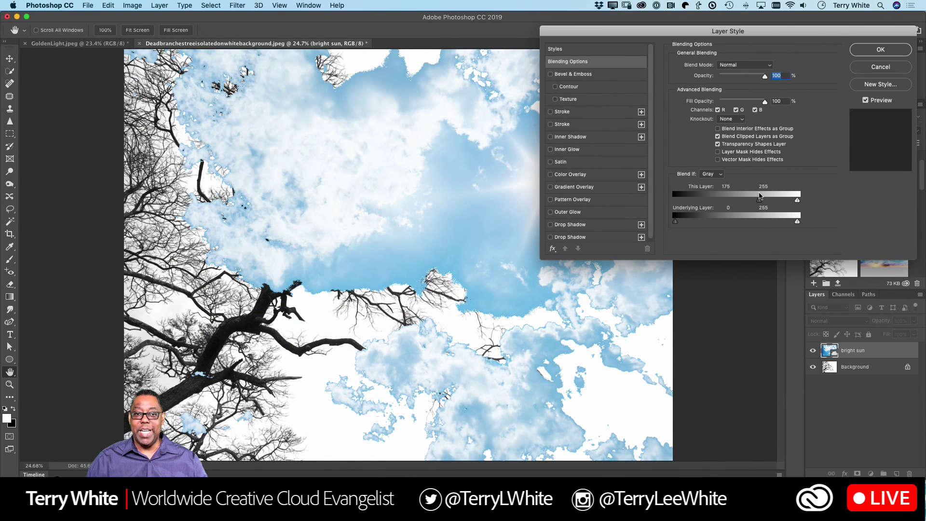
{"action": "left_click_drag", "start_coordinate": [759, 196], "coordinate": [663, 199]}
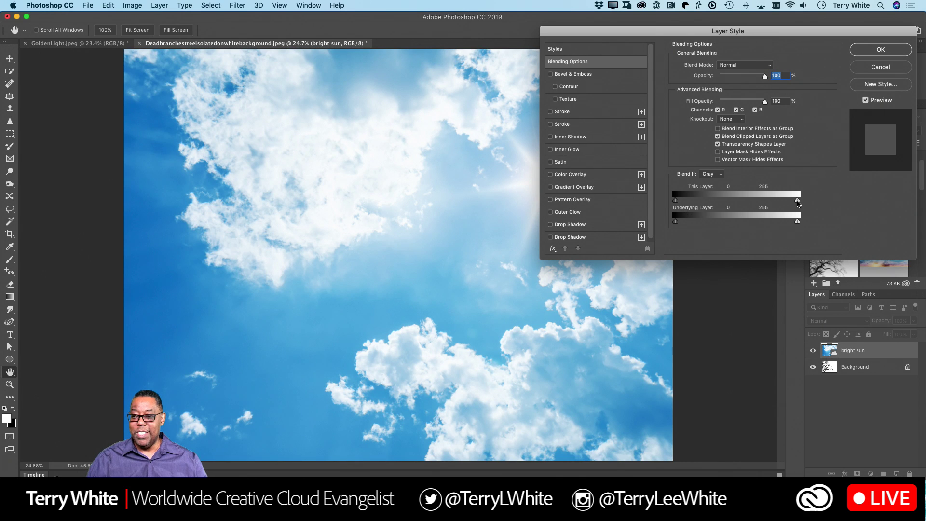
{"action": "mouse_move", "coordinate": [798, 202]}
{"action": "left_mouse_down"}
{"action": "mouse_move", "coordinate": [737, 205]}
{"action": "mouse_move", "coordinate": [798, 202]}
{"action": "left_mouse_up"}
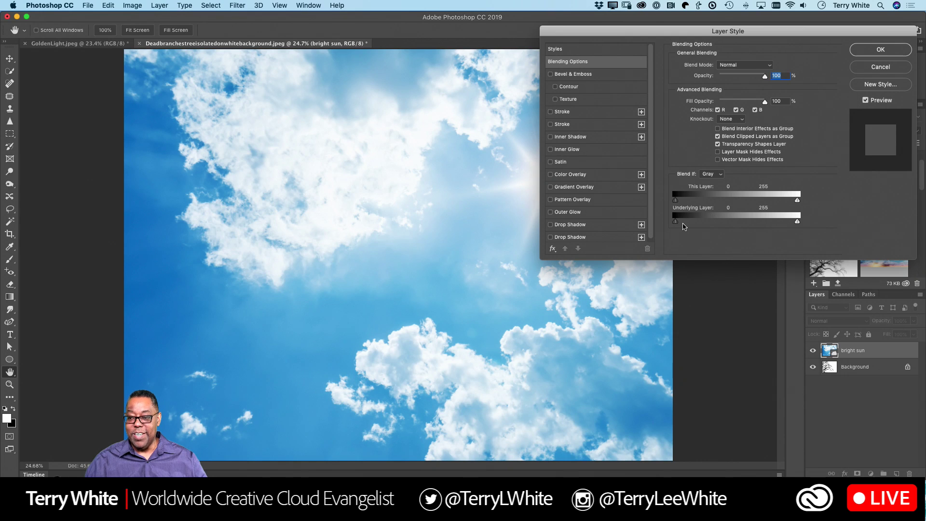
{"action": "left_click_drag", "start_coordinate": [674, 223], "coordinate": [717, 223]}
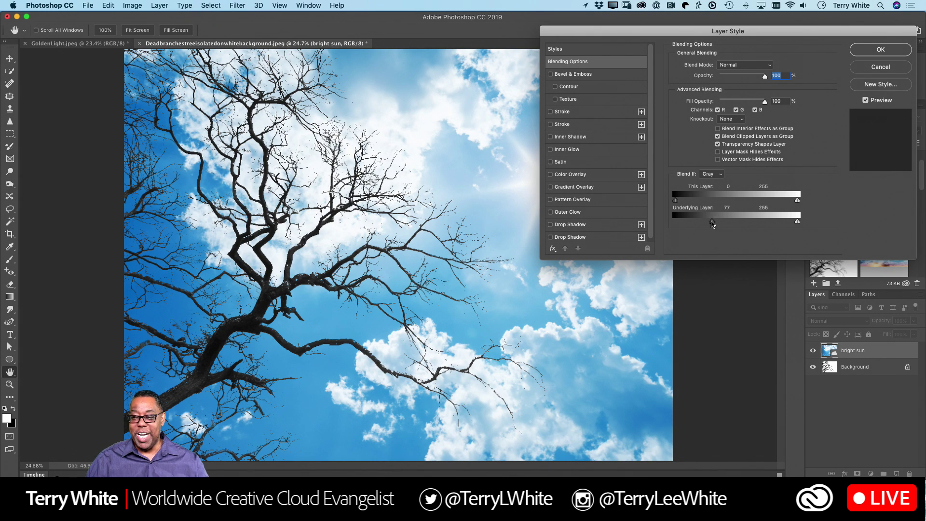
{"action": "left_click_drag", "start_coordinate": [717, 223], "coordinate": [662, 225]}
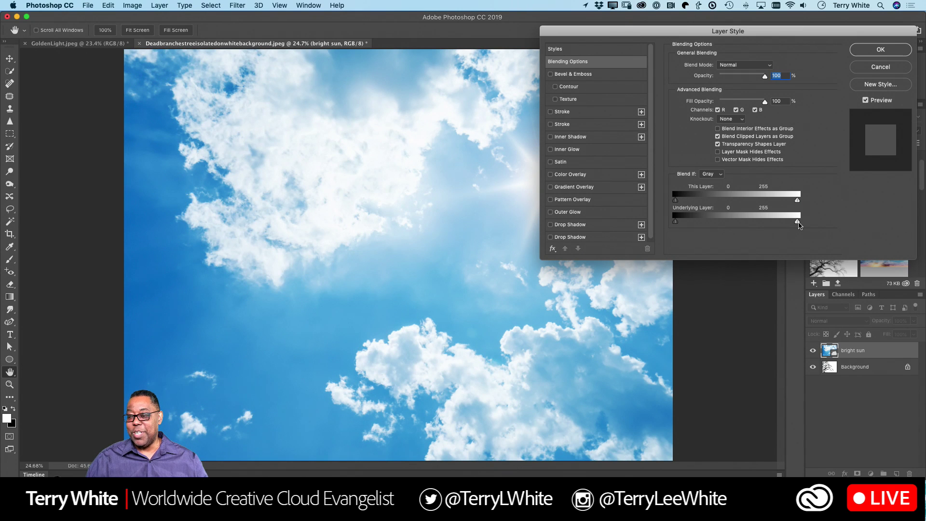
{"action": "mouse_move", "coordinate": [797, 223]}
{"action": "left_mouse_down"}
{"action": "mouse_move", "coordinate": [783, 225]}
{"action": "mouse_move", "coordinate": [812, 224]}
{"action": "left_mouse_up"}
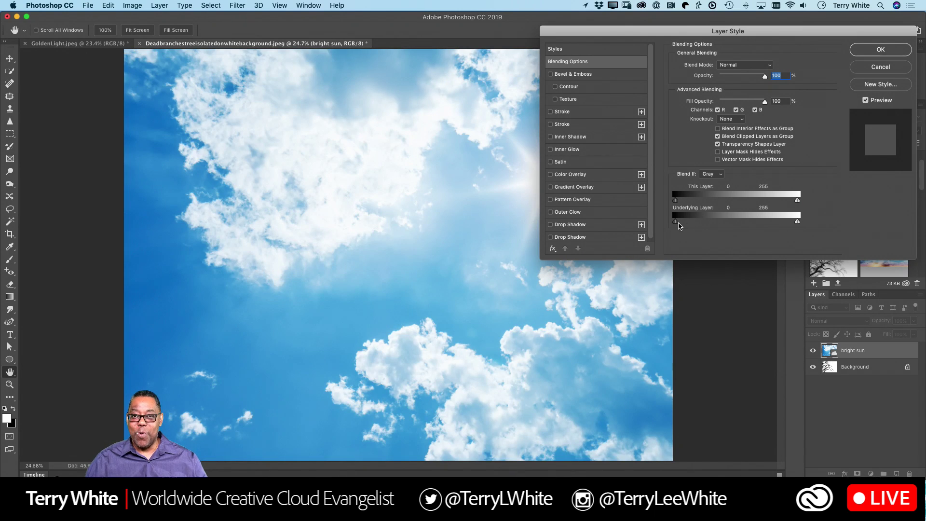
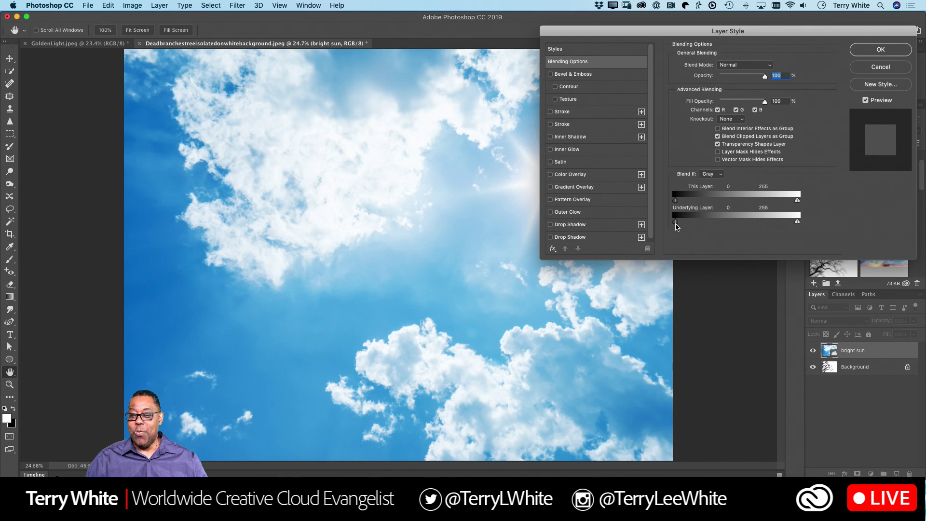
Reveal the tree through the sky by splitting the Underlying Layer Blend If black point to 63 / 161, and apply the layer style
{"action": "left_click_drag", "start_coordinate": [676, 225], "coordinate": [693, 225]}
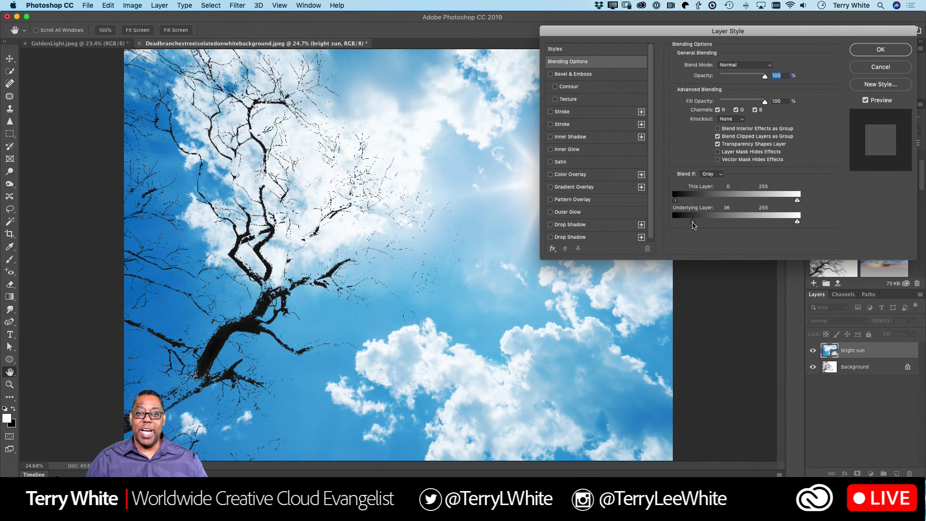
{"action": "left_click_drag", "start_coordinate": [693, 225], "coordinate": [690, 228]}
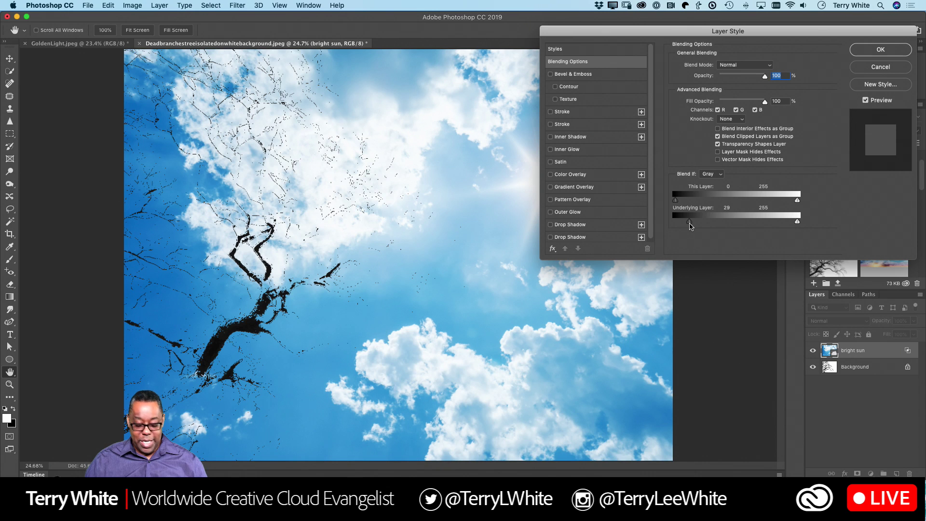
{"action": "key", "text": "alt"}
{"action": "left_click_drag", "start_coordinate": [689, 223], "coordinate": [754, 223]}
{"action": "left_click_drag", "start_coordinate": [688, 223], "coordinate": [706, 225]}
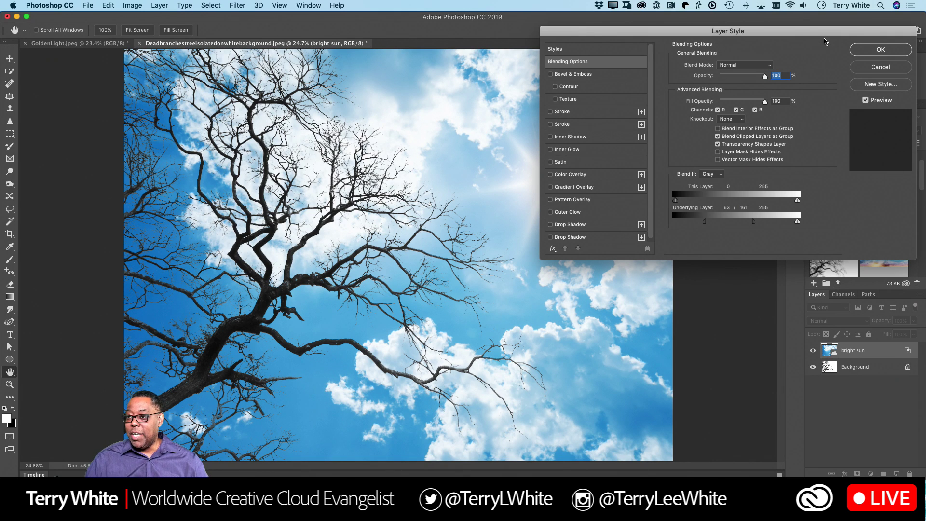
{"action": "left_click", "coordinate": [873, 51]}
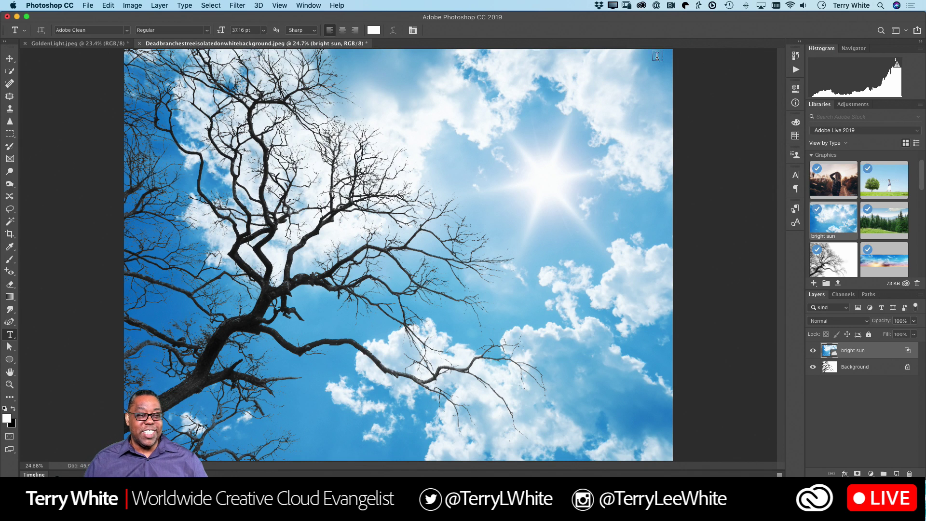
Place the bright sun graphic in GoldenLight.jpeg, align it to the canvas's upper-left corner, and scale it to about 138%
{"action": "left_click", "coordinate": [56, 44]}
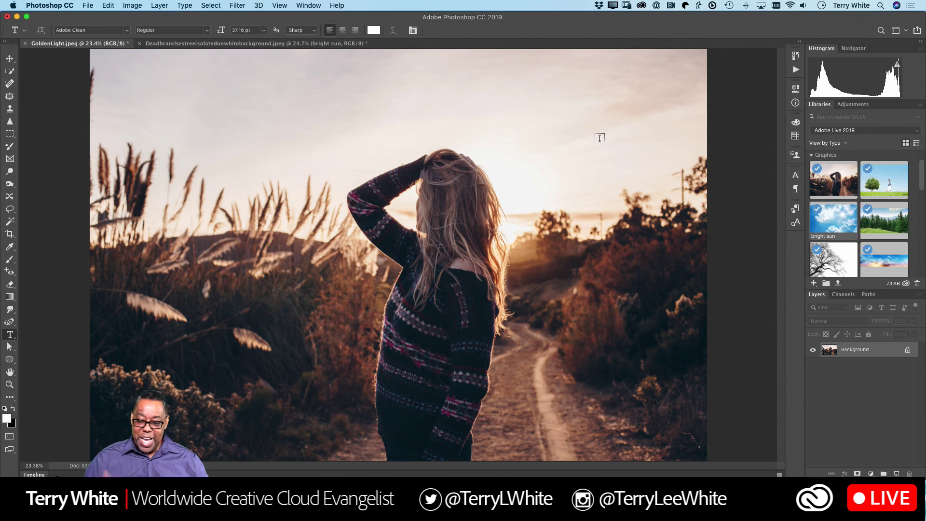
{"action": "left_click", "coordinate": [9, 58]}
{"action": "left_click_drag", "start_coordinate": [839, 222], "coordinate": [416, 226]}
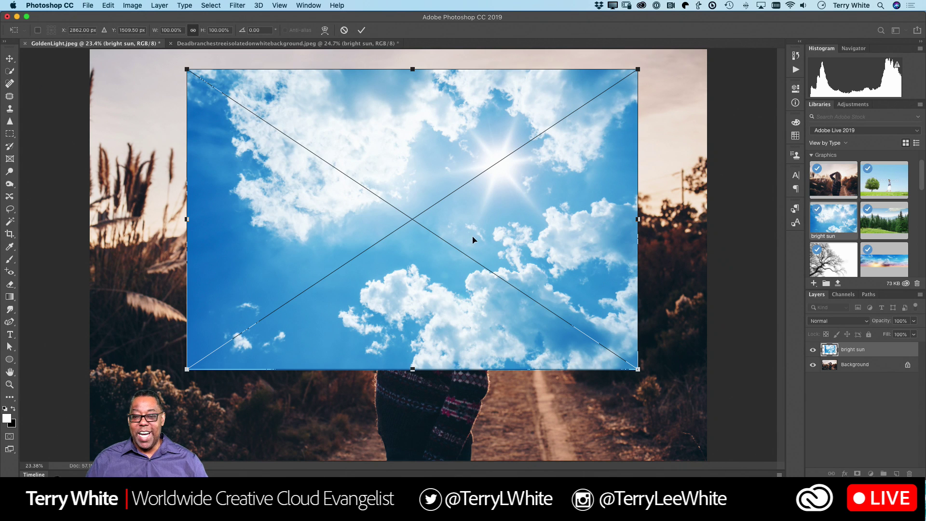
{"action": "left_click_drag", "start_coordinate": [493, 231], "coordinate": [403, 212]}
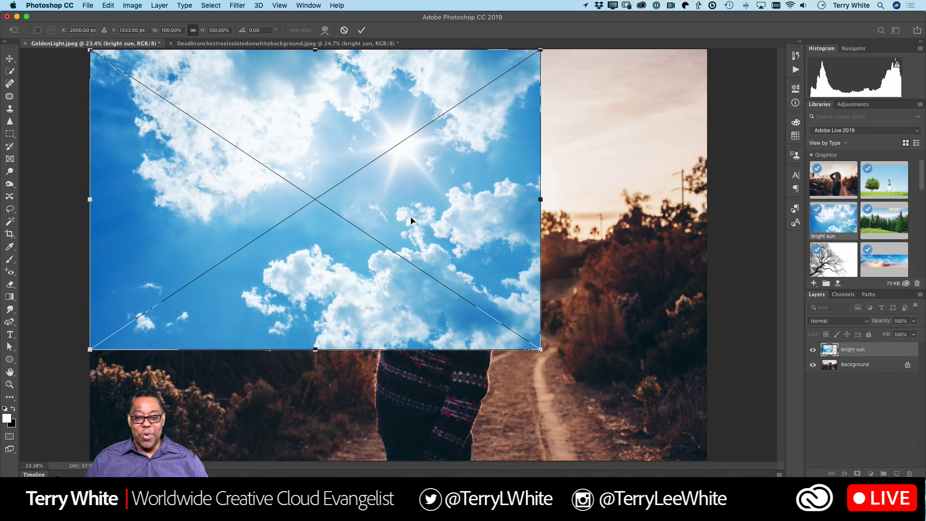
{"action": "left_click_drag", "start_coordinate": [531, 354], "coordinate": [721, 438]}
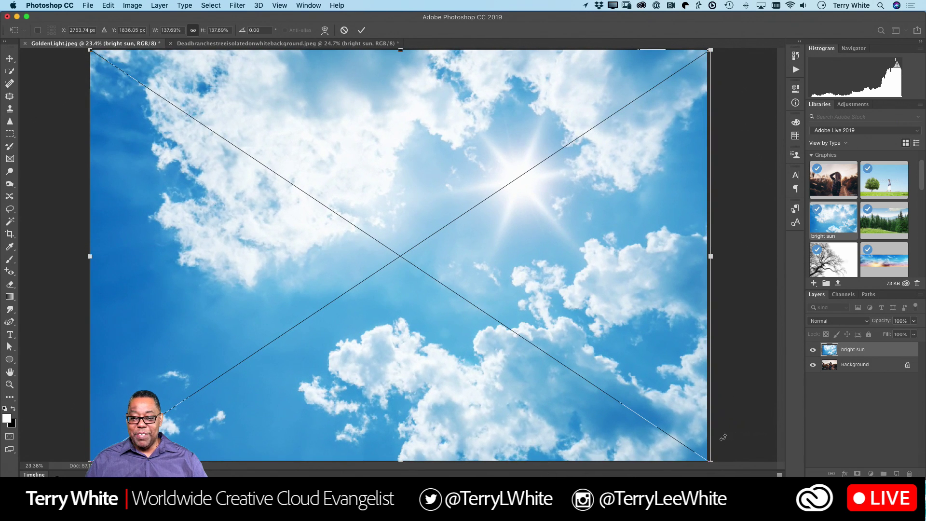
Move the sky up to about Y 528 px, using temporary 61% opacity for alignment, restore 100% opacity, and commit the placement
{"action": "left_click_drag", "start_coordinate": [647, 444], "coordinate": [636, 337]}
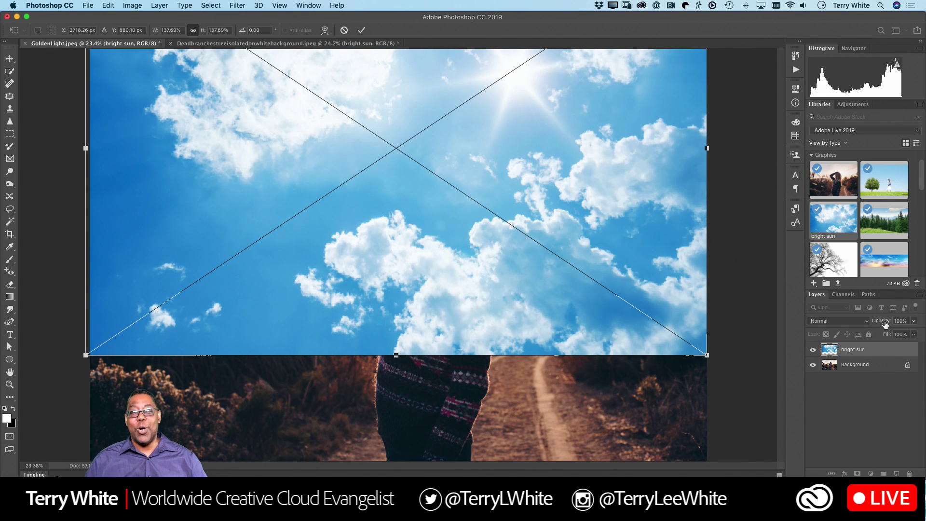
{"action": "left_click_drag", "start_coordinate": [885, 324], "coordinate": [611, 243]}
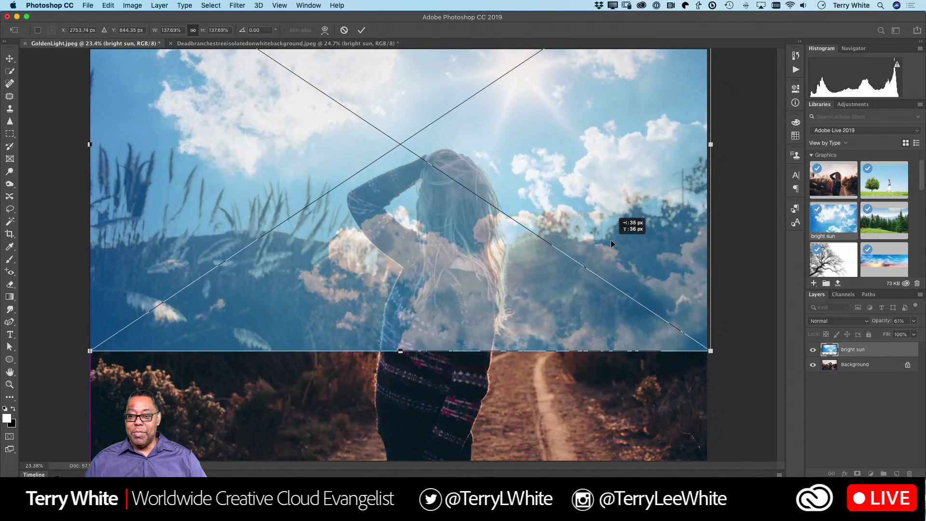
{"action": "left_click_drag", "start_coordinate": [612, 224], "coordinate": [608, 208]}
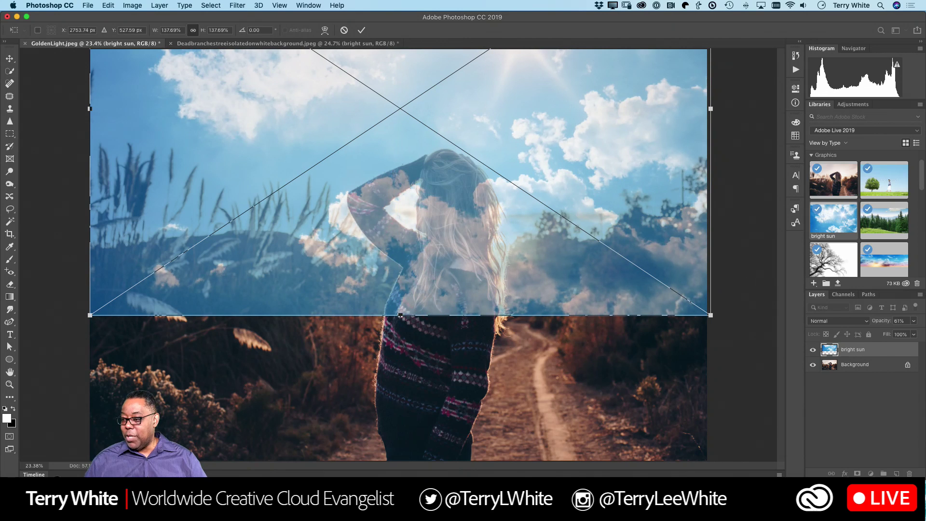
{"action": "left_click_drag", "start_coordinate": [881, 321], "coordinate": [919, 320]}
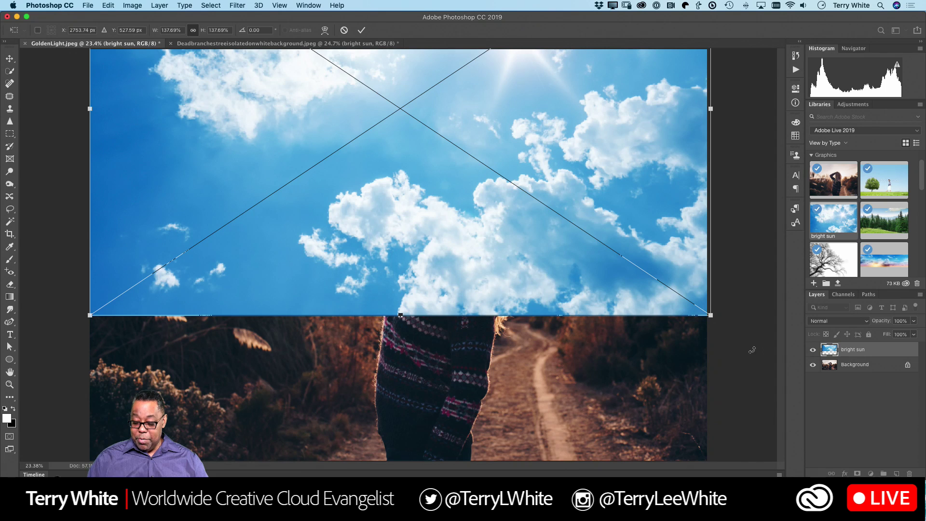
{"action": "key", "text": "Return"}
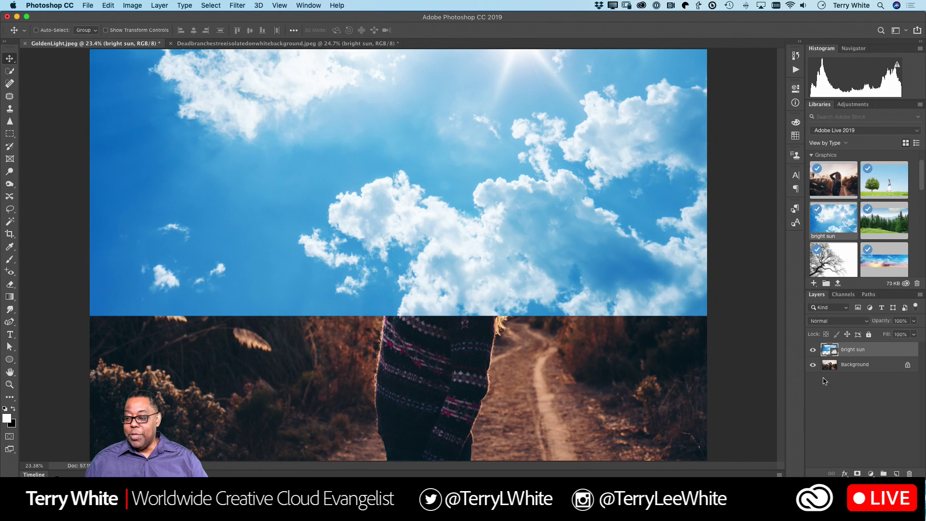
Preview blend modes on the GoldenLight sky layer, keep Normal, and open its Layer Style blending options
{"action": "left_click", "coordinate": [830, 322]}
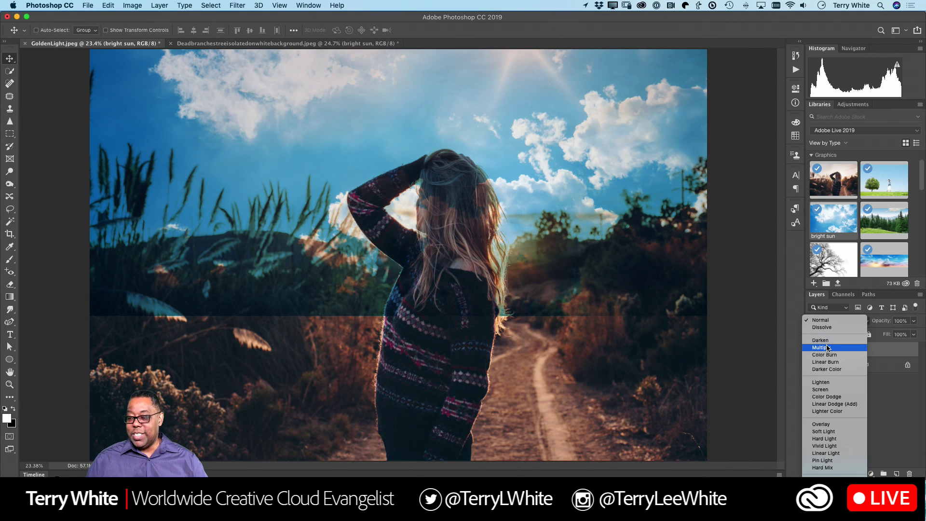
{"action": "left_click", "coordinate": [837, 320]}
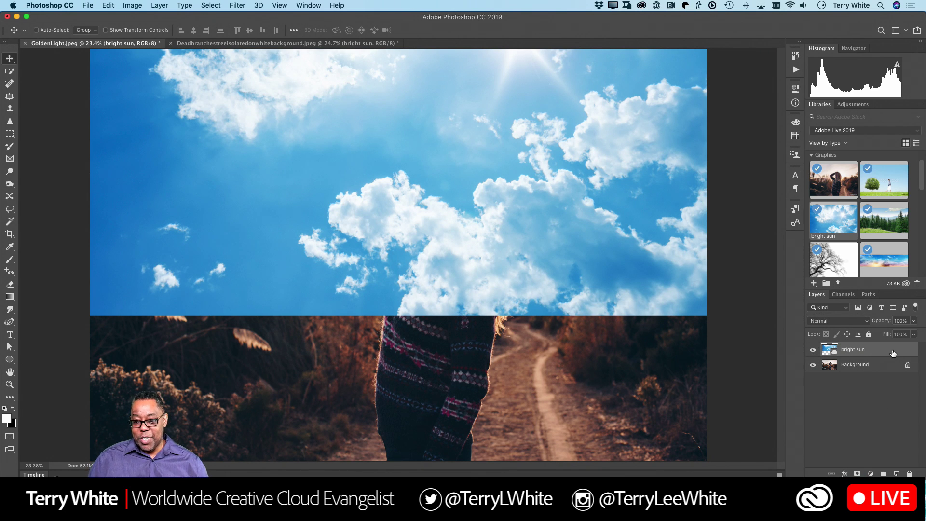
{"action": "double_click", "coordinate": [892, 353]}
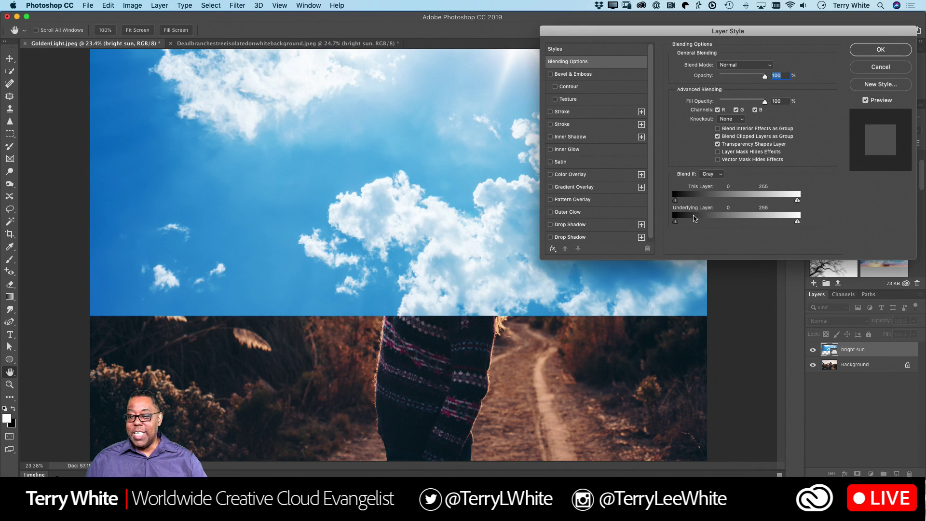
{"action": "left_click_drag", "start_coordinate": [675, 201], "coordinate": [638, 203]}
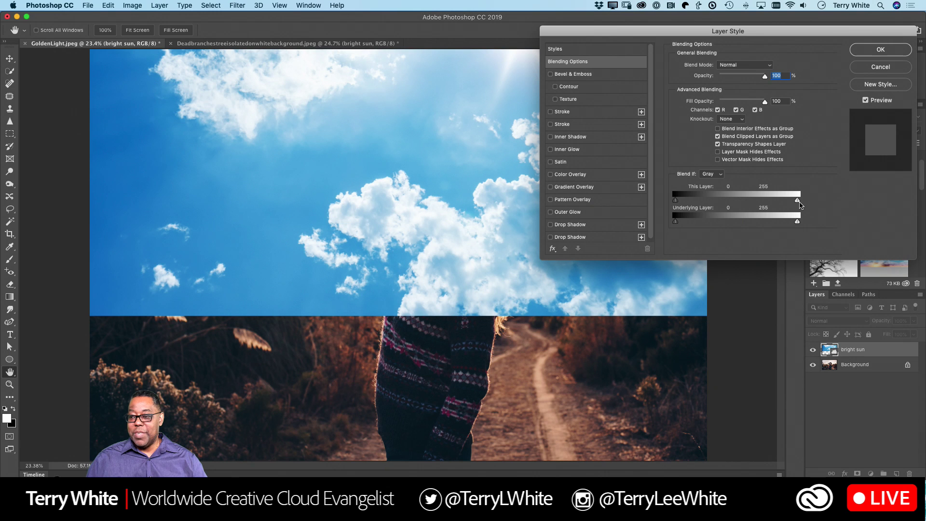
{"action": "mouse_move", "coordinate": [798, 201]}
{"action": "left_mouse_down"}
{"action": "mouse_move", "coordinate": [755, 201]}
{"action": "mouse_move", "coordinate": [798, 202]}
{"action": "left_mouse_up"}
{"action": "mouse_move", "coordinate": [676, 223]}
{"action": "left_mouse_down"}
{"action": "mouse_move", "coordinate": [767, 222]}
{"action": "mouse_move", "coordinate": [676, 225]}
{"action": "left_mouse_up"}
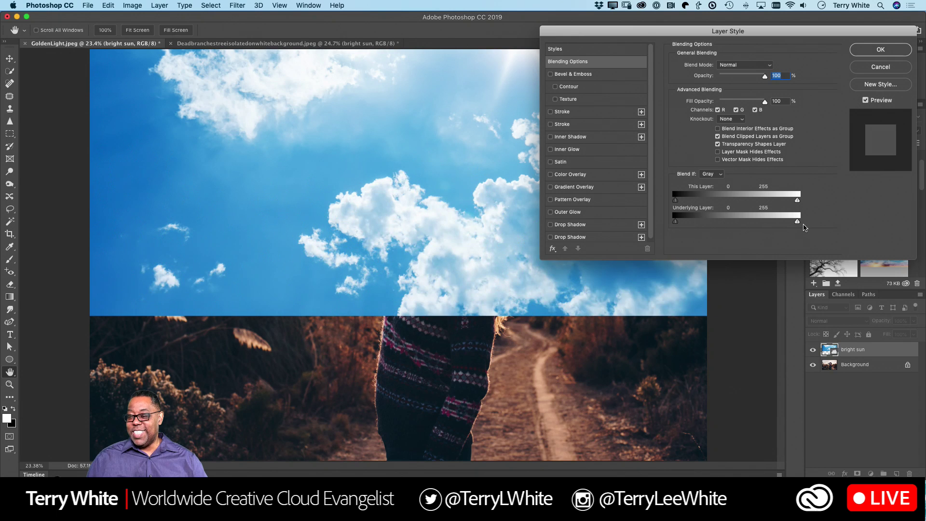
{"action": "mouse_move", "coordinate": [798, 222]}
{"action": "left_mouse_down"}
{"action": "mouse_move", "coordinate": [749, 224]}
{"action": "mouse_move", "coordinate": [799, 226]}
{"action": "left_mouse_up"}
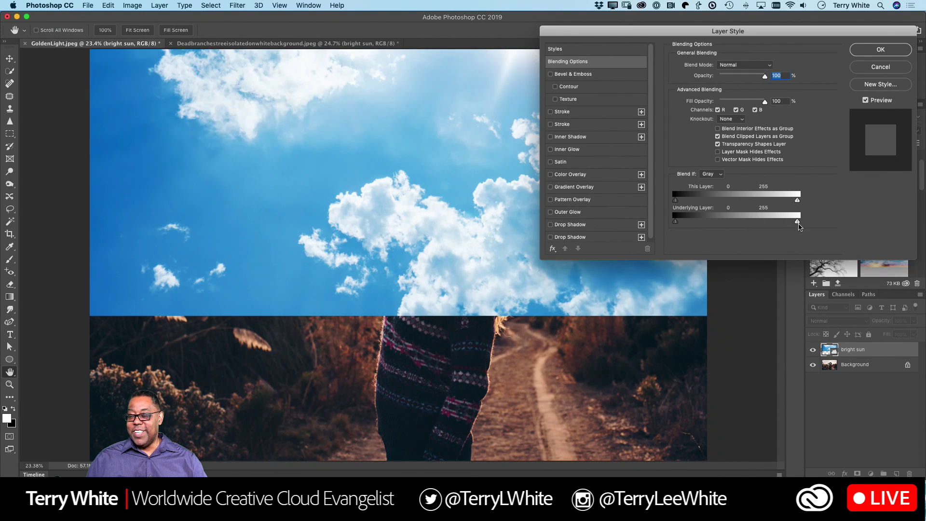
Reveal the woman and landscape through the bright sun layer by splitting the Underlying Layer Blend If black point to 160 / 255, and apply the style
{"action": "left_click_drag", "start_coordinate": [677, 225], "coordinate": [727, 223]}
{"action": "key", "text": "alt"}
{"action": "left_click_drag", "start_coordinate": [727, 222], "coordinate": [797, 223]}
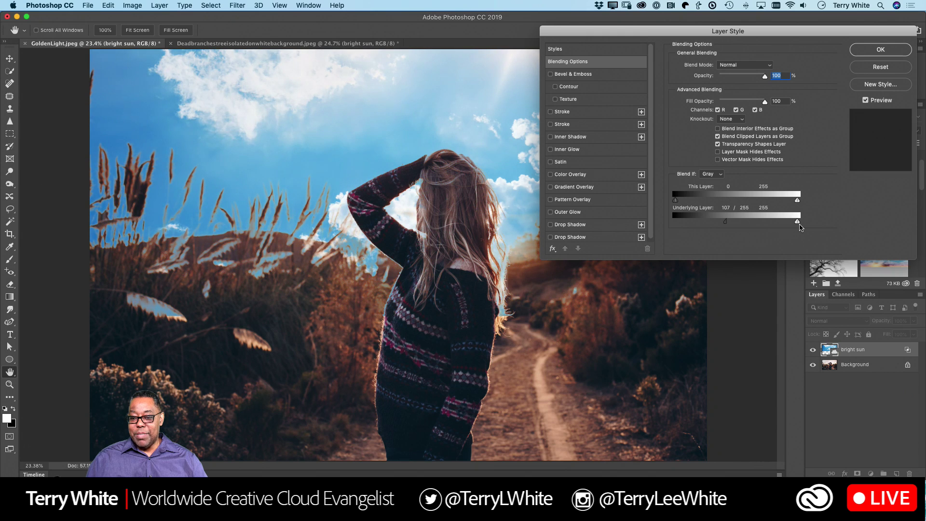
{"action": "left_click_drag", "start_coordinate": [726, 223], "coordinate": [752, 223]}
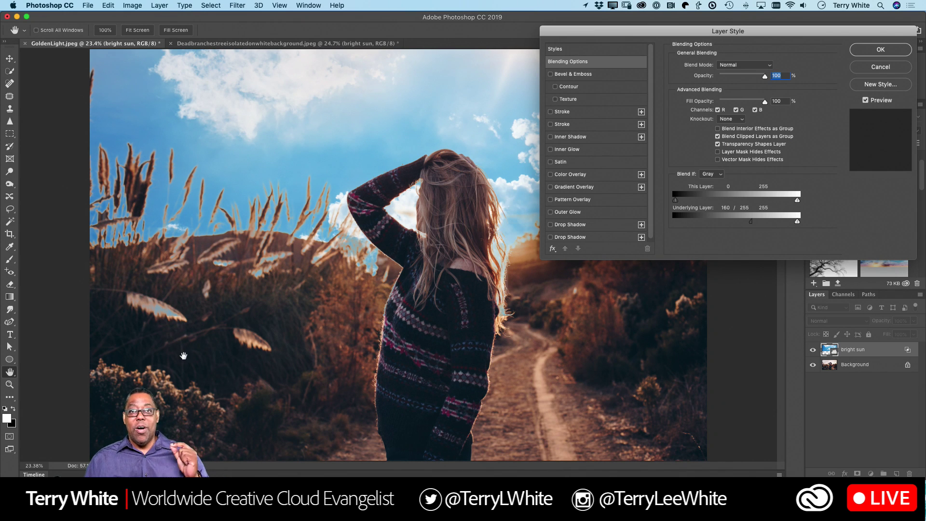
{"action": "left_click", "coordinate": [879, 49]}
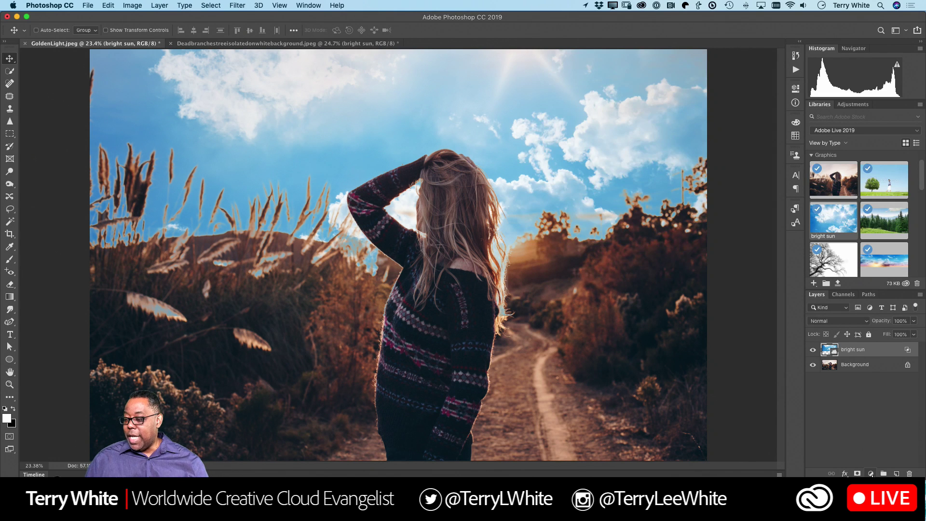
Add a layer mask to the bright sun layer and brush black over the sky showing through the grass plumes in the field
{"action": "left_click", "coordinate": [857, 474]}
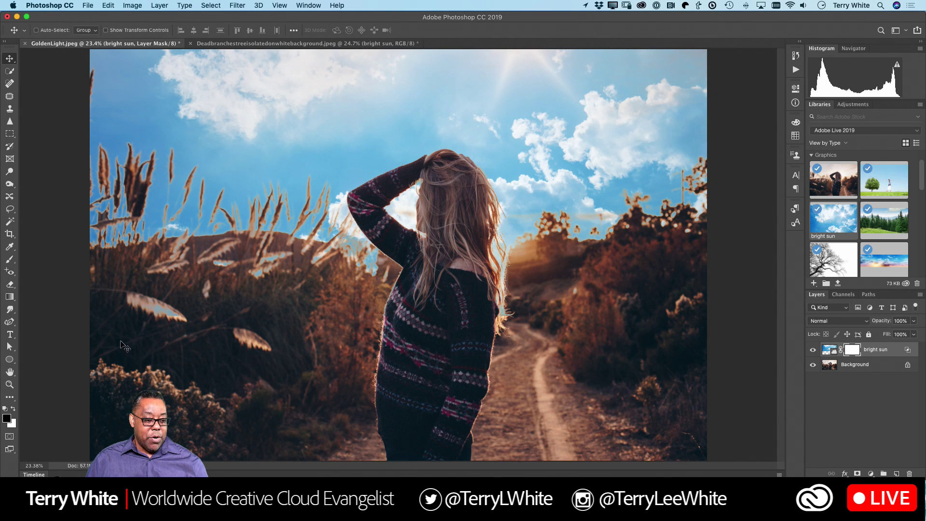
{"action": "key", "text": "b"}
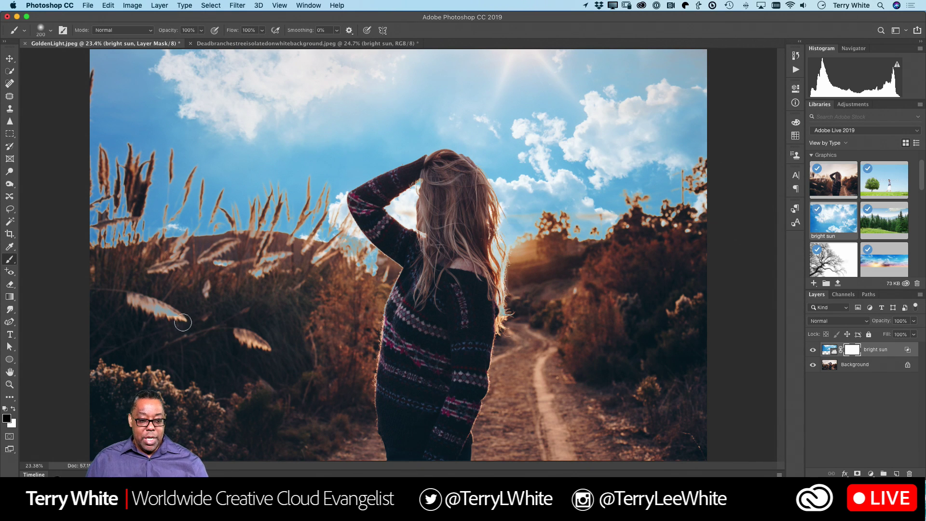
{"action": "mouse_move", "coordinate": [166, 324]}
{"action": "left_mouse_down"}
{"action": "mouse_move", "coordinate": [183, 316]}
{"action": "mouse_move", "coordinate": [158, 308]}
{"action": "left_mouse_up"}
{"action": "left_click_drag", "start_coordinate": [273, 266], "coordinate": [274, 258]}
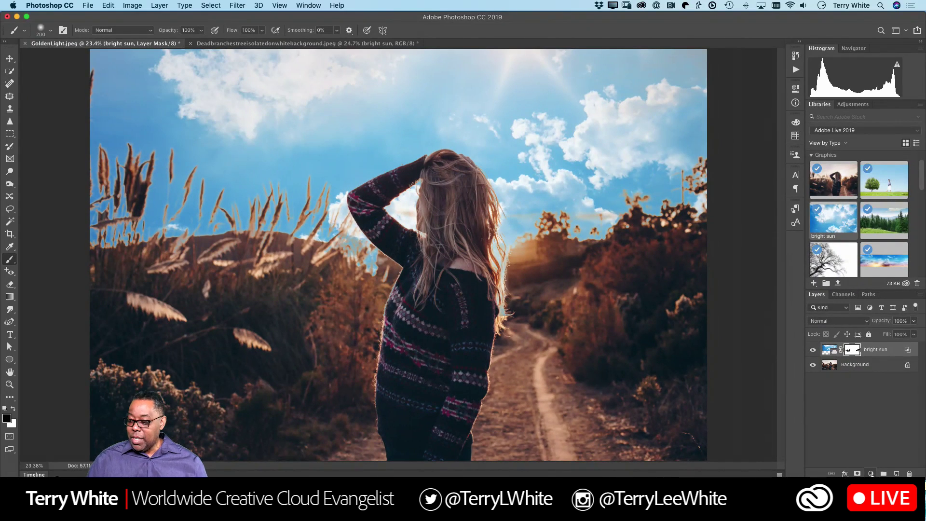
Add a Photo Filter adjustment above the sky, compare Warming Filter (81) and (LBA), and choose Warming Filter (85)
{"action": "left_click", "coordinate": [871, 470]}
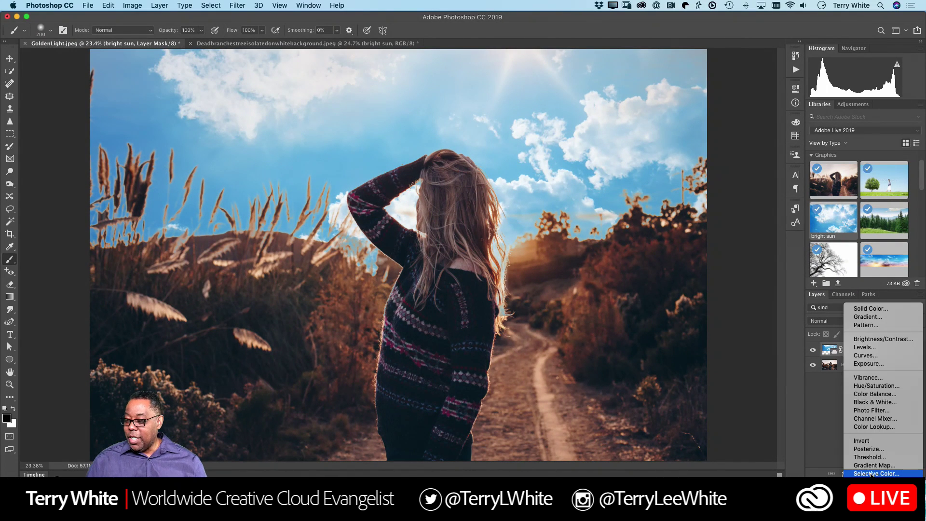
{"action": "left_click", "coordinate": [876, 410]}
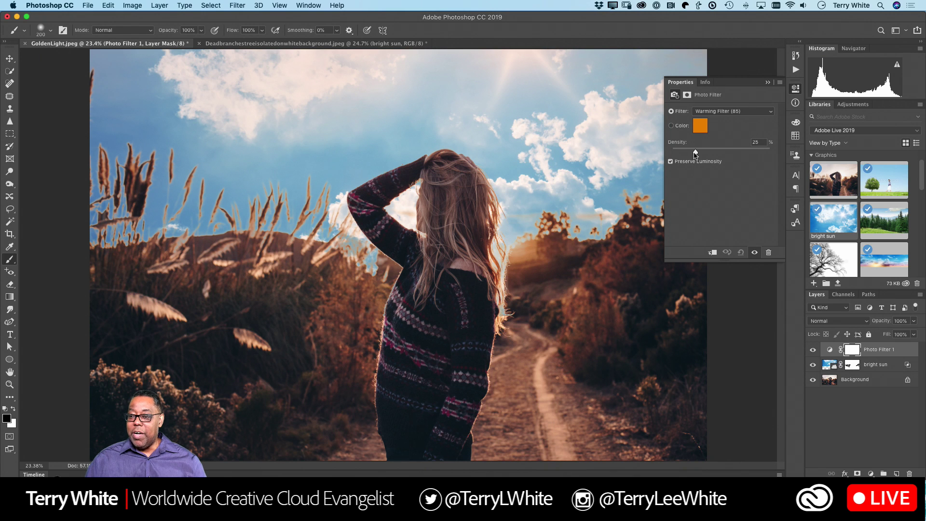
{"action": "left_click", "coordinate": [710, 112]}
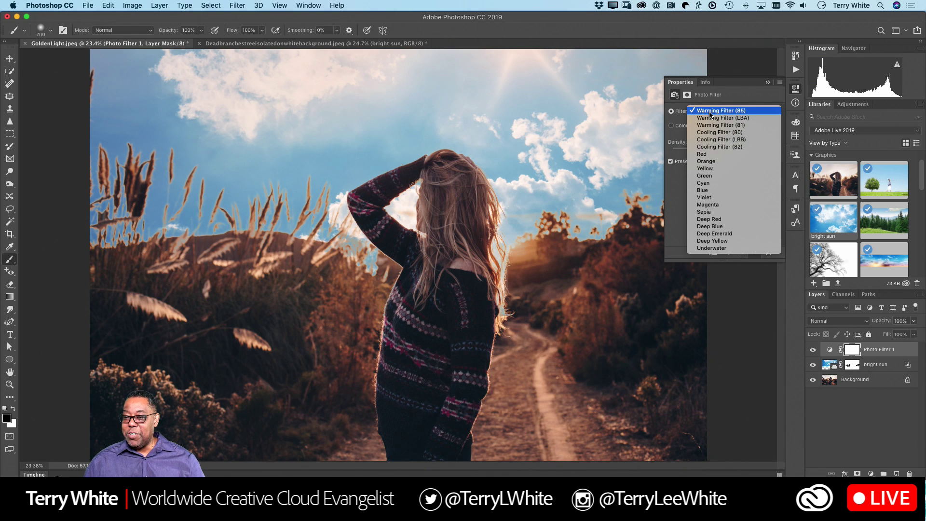
{"action": "left_click", "coordinate": [731, 126]}
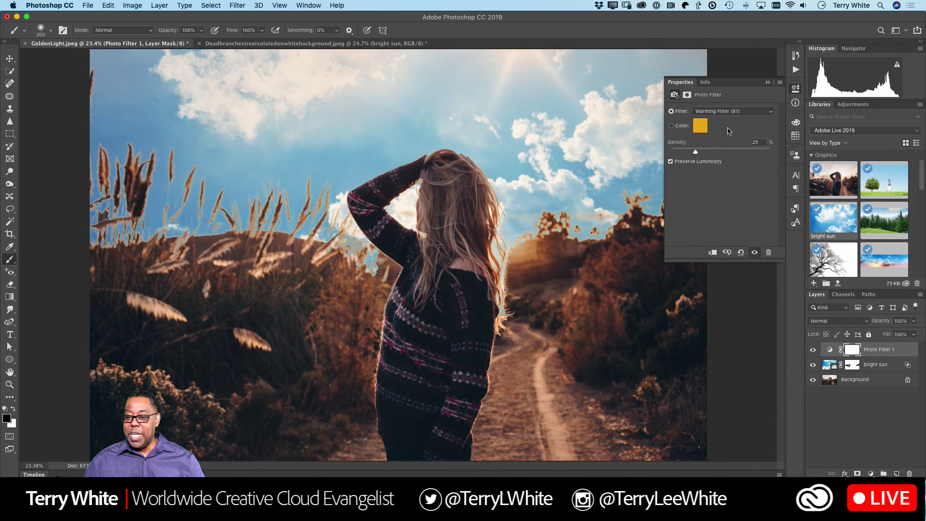
{"action": "left_click", "coordinate": [722, 113]}
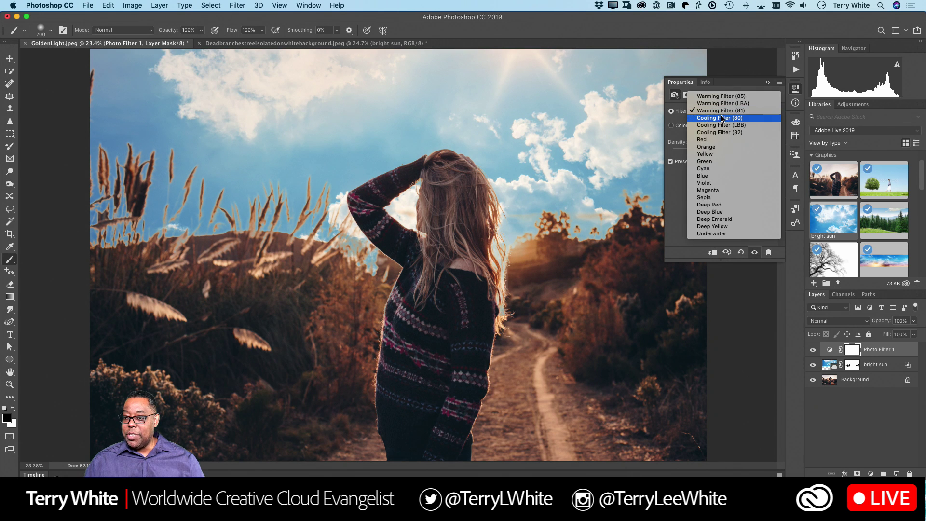
{"action": "left_click", "coordinate": [726, 103]}
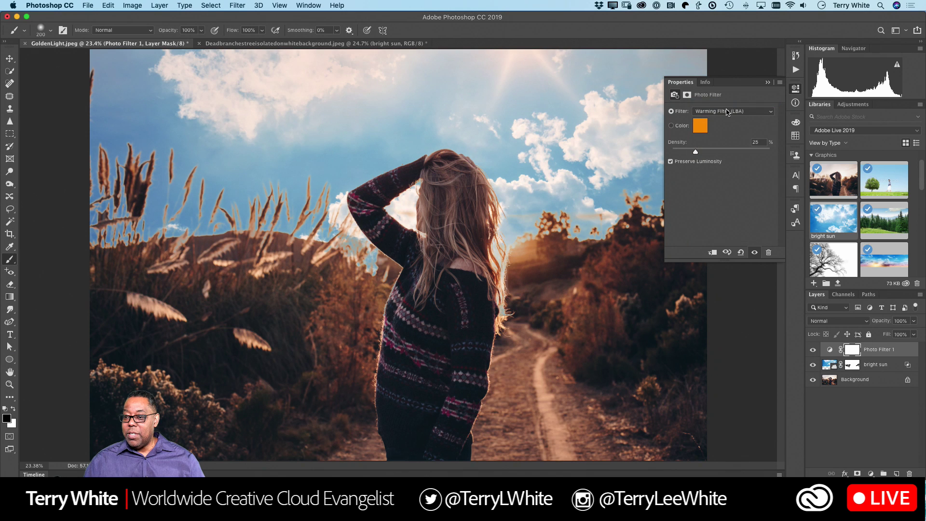
{"action": "left_click", "coordinate": [727, 111]}
{"action": "left_click", "coordinate": [730, 103]}
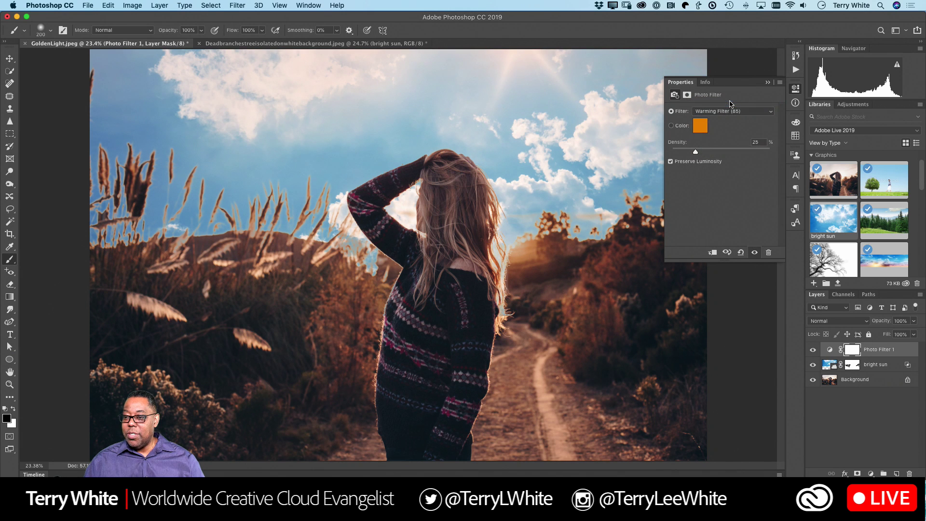
Set the Photo Filter density to 77% and clip the adjustment to the bright sun layer
{"action": "left_click_drag", "start_coordinate": [695, 154], "coordinate": [763, 152]}
{"action": "left_click_drag", "start_coordinate": [760, 152], "coordinate": [739, 158]}
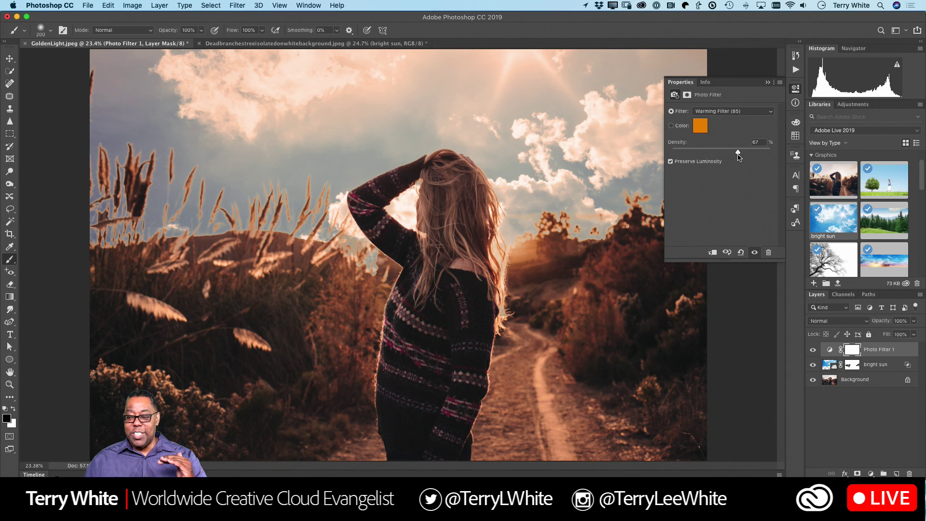
{"action": "left_click_drag", "start_coordinate": [738, 156], "coordinate": [747, 152]}
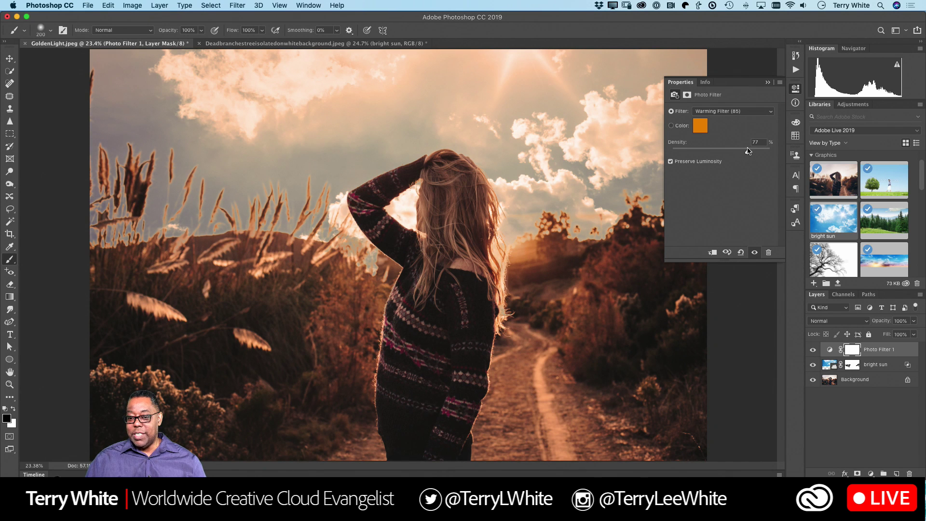
{"action": "left_click", "coordinate": [768, 82]}
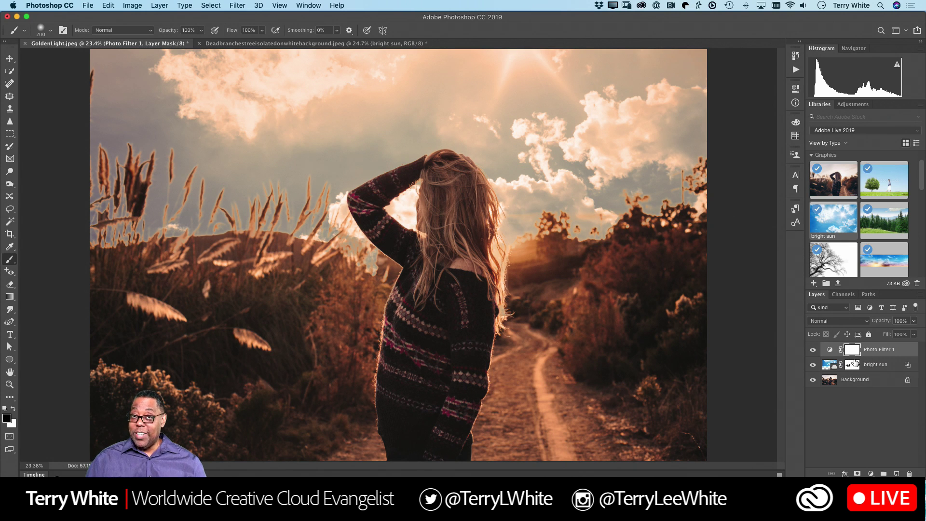
{"action": "left_click_drag", "start_coordinate": [854, 363], "coordinate": [839, 337]}
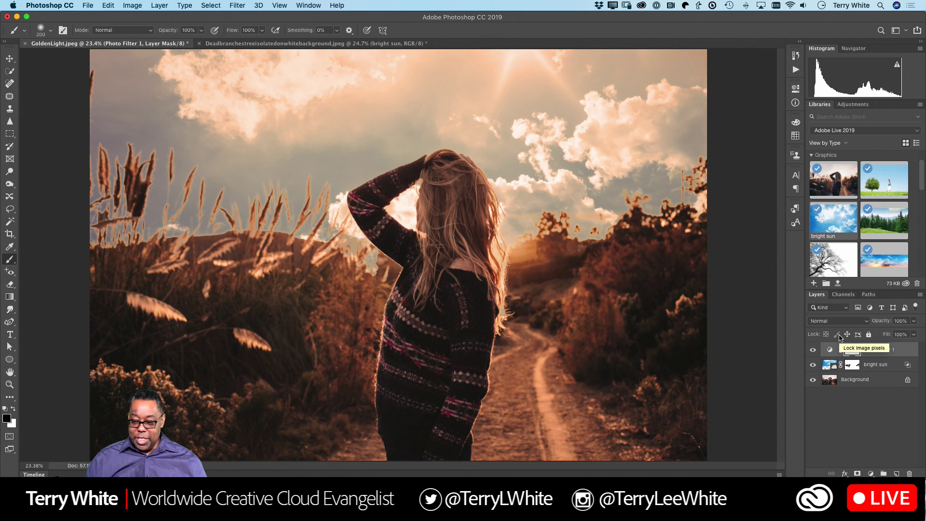
{"action": "left_click", "coordinate": [879, 357], "text": "alt"}
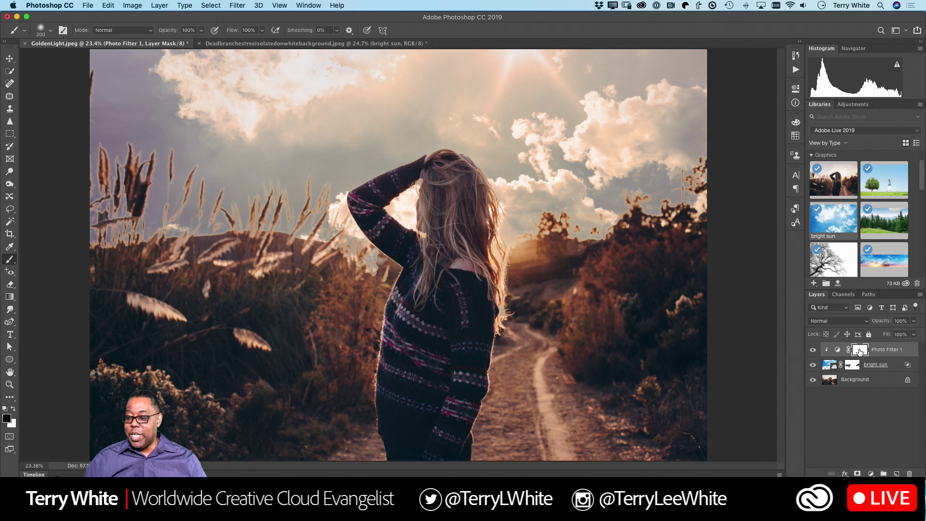
Reopen the Photo Filter settings, switch from the preset to the custom orange color, and set the density to 94%
{"action": "double_click", "coordinate": [838, 349]}
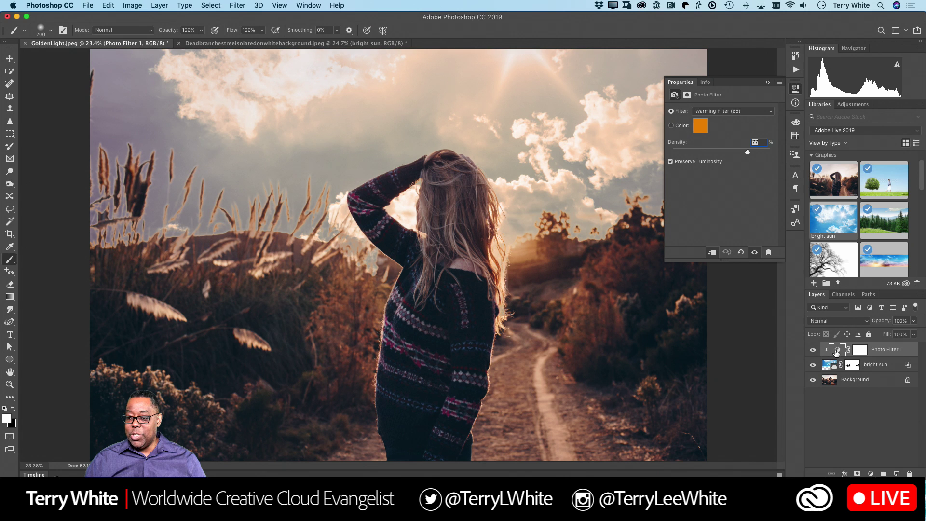
{"action": "left_click_drag", "start_coordinate": [747, 153], "coordinate": [762, 154]}
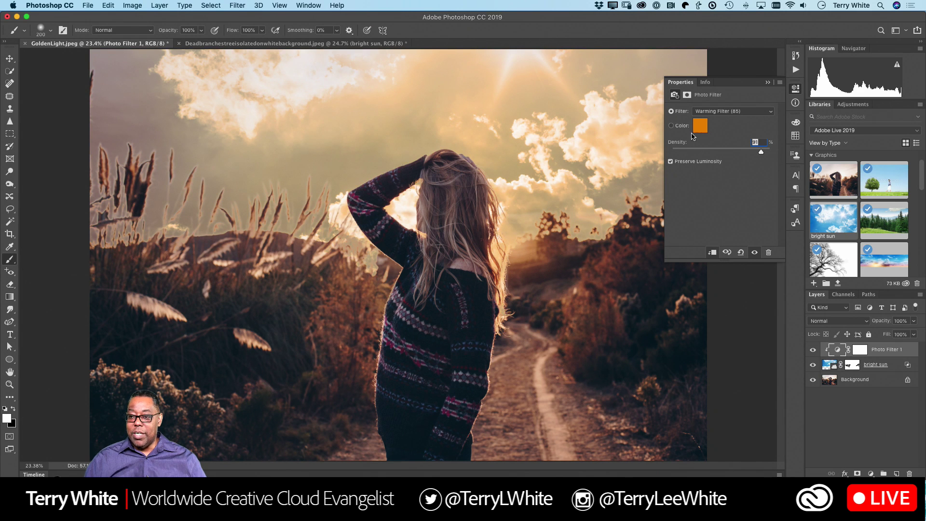
{"action": "left_click", "coordinate": [670, 126]}
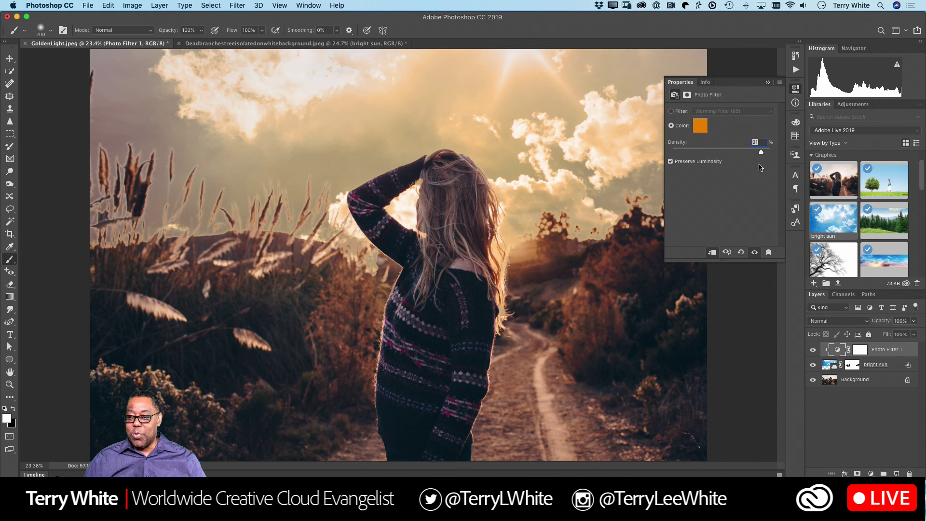
{"action": "mouse_move", "coordinate": [761, 155]}
{"action": "left_mouse_down"}
{"action": "mouse_move", "coordinate": [750, 156]}
{"action": "mouse_move", "coordinate": [764, 155]}
{"action": "left_mouse_up"}
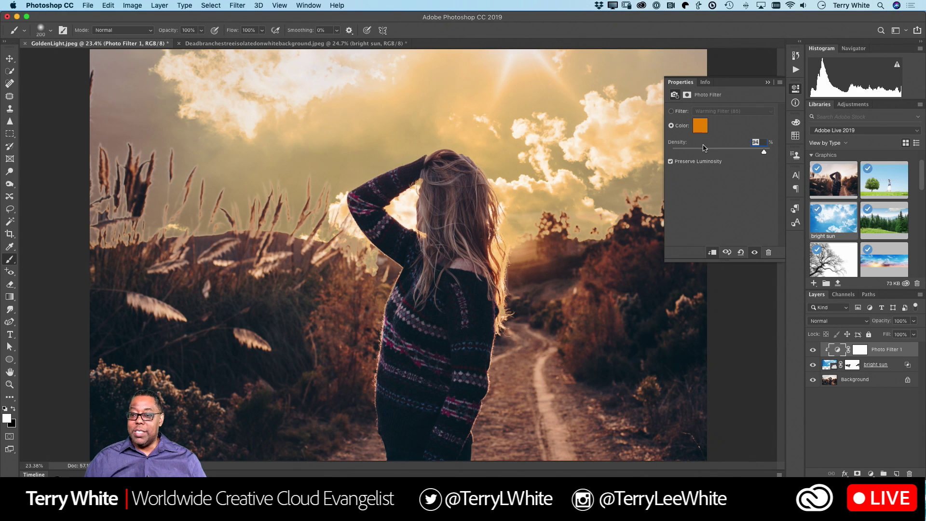
{"action": "left_click", "coordinate": [685, 163]}
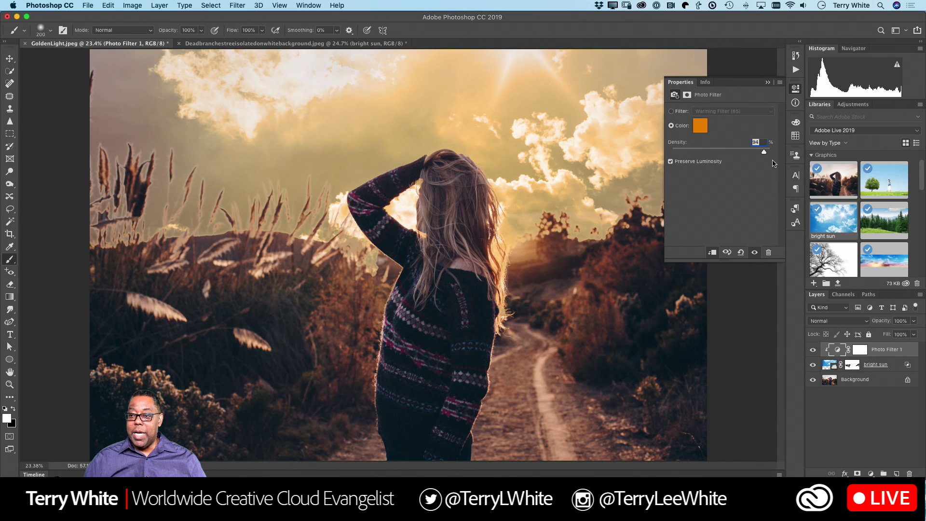
{"action": "left_click", "coordinate": [768, 82]}
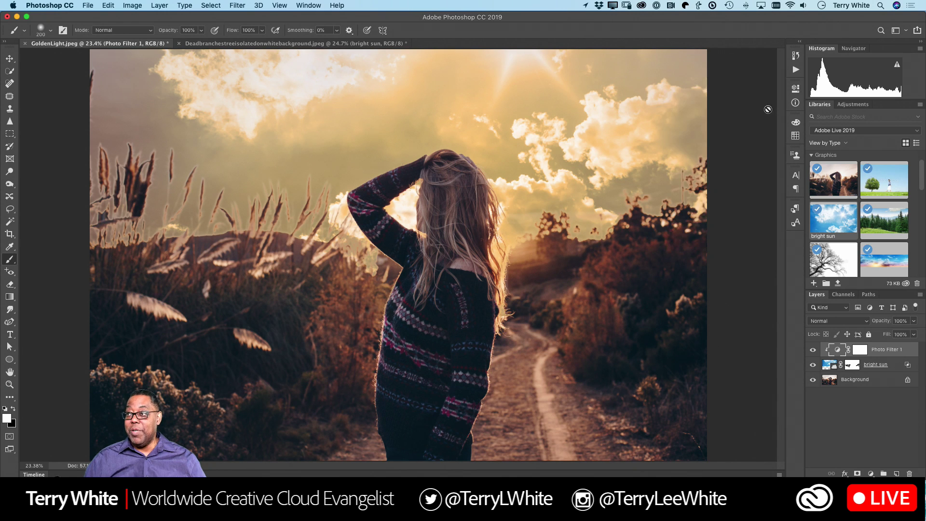
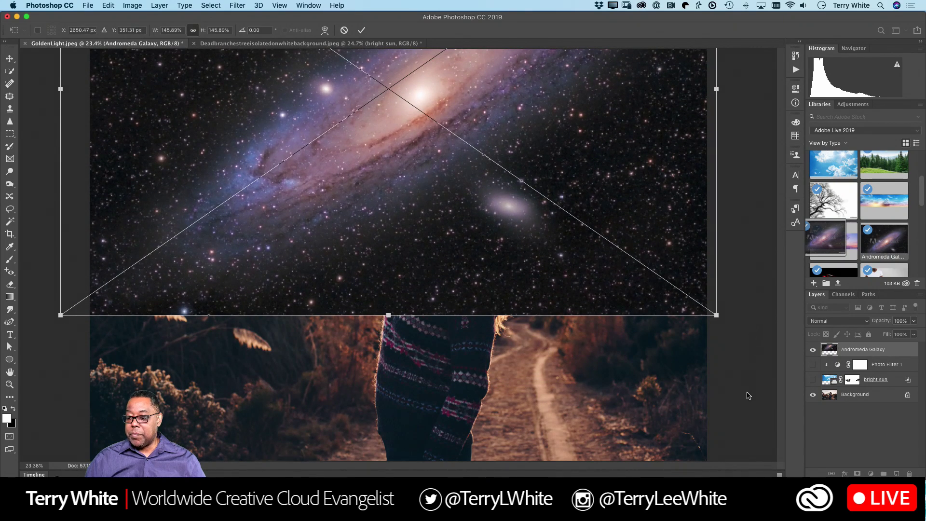
Commit the Andromeda Galaxy placement at about 146% scale, preview blend modes such as Screen, and keep Normal
{"action": "key", "text": "Return"}
{"action": "left_click", "coordinate": [831, 322]}
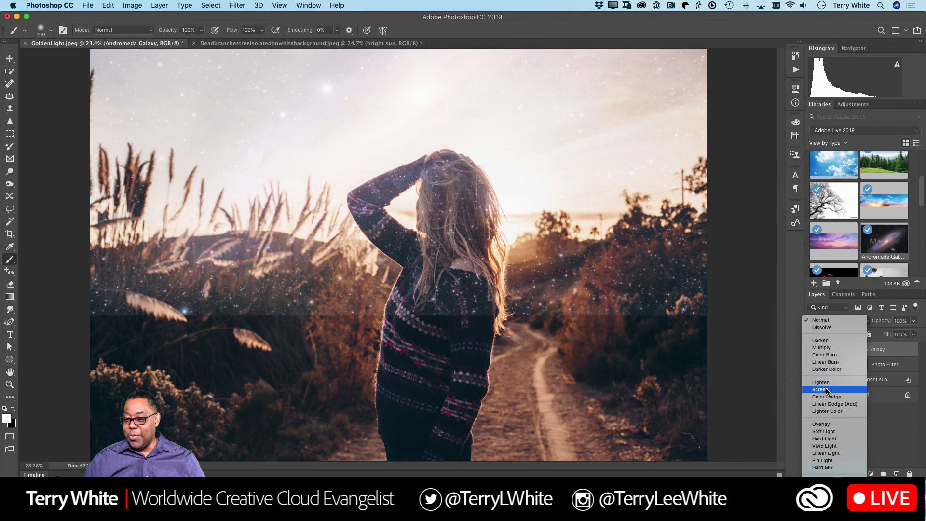
{"action": "left_click", "coordinate": [901, 426]}
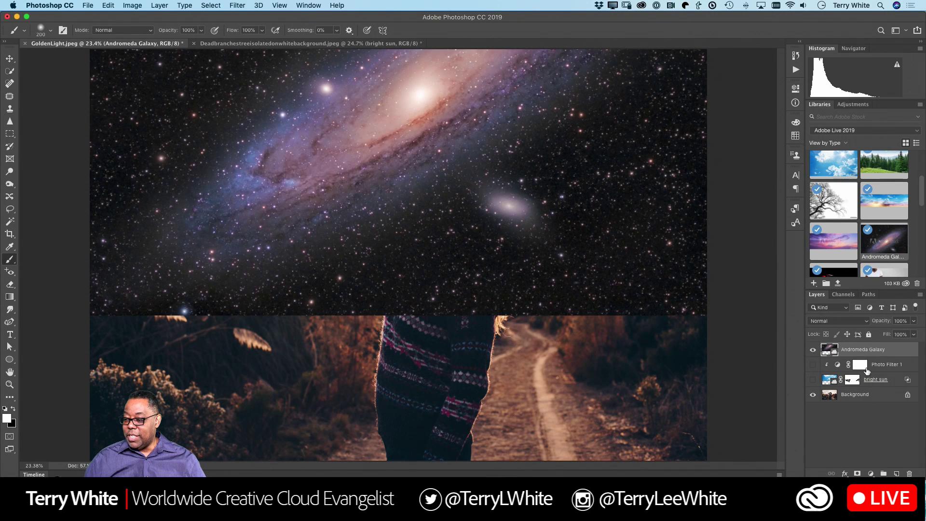
Reveal the woman and landscape through the Andromeda Galaxy by splitting its Underlying Layer Blend If black point to 136 / 251, and apply the style
{"action": "double_click", "coordinate": [907, 351]}
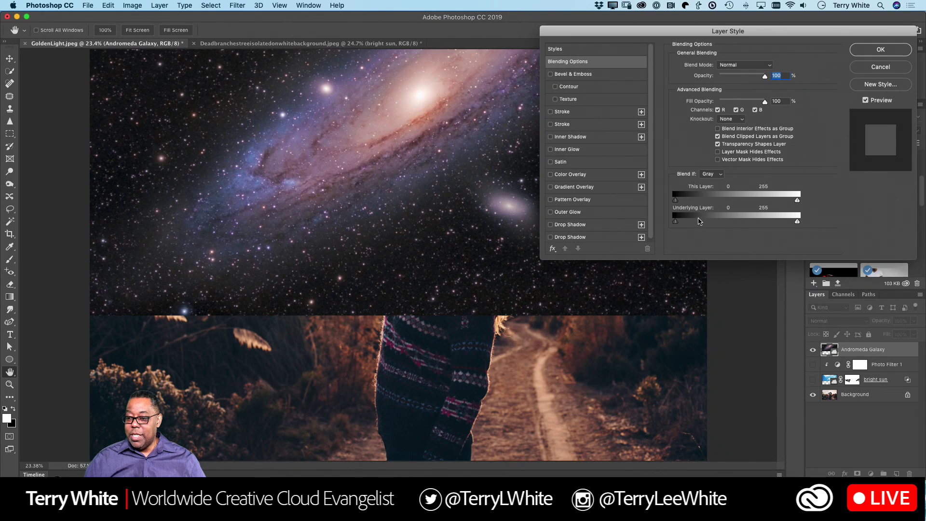
{"action": "left_click_drag", "start_coordinate": [677, 225], "coordinate": [732, 222]}
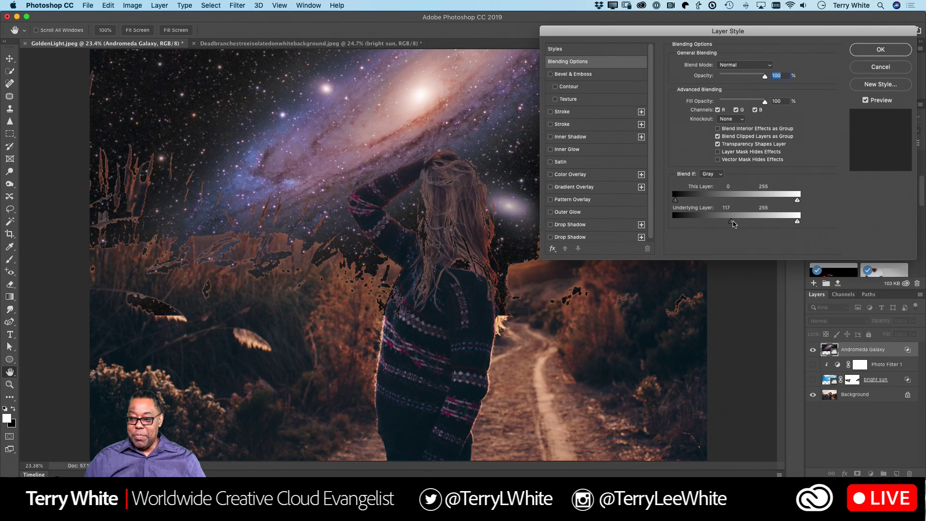
{"action": "key", "text": "alt"}
{"action": "left_click_drag", "start_coordinate": [732, 223], "coordinate": [798, 223]}
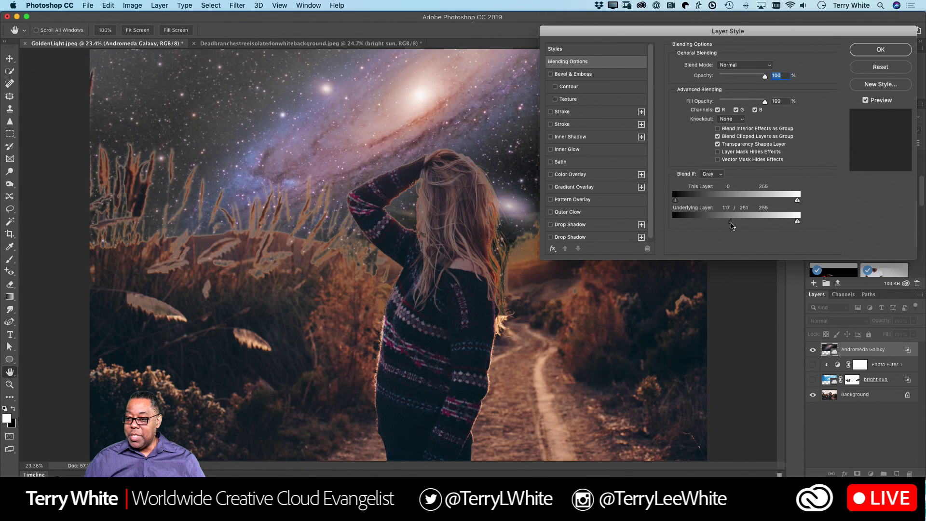
{"action": "left_click_drag", "start_coordinate": [731, 225], "coordinate": [743, 225]}
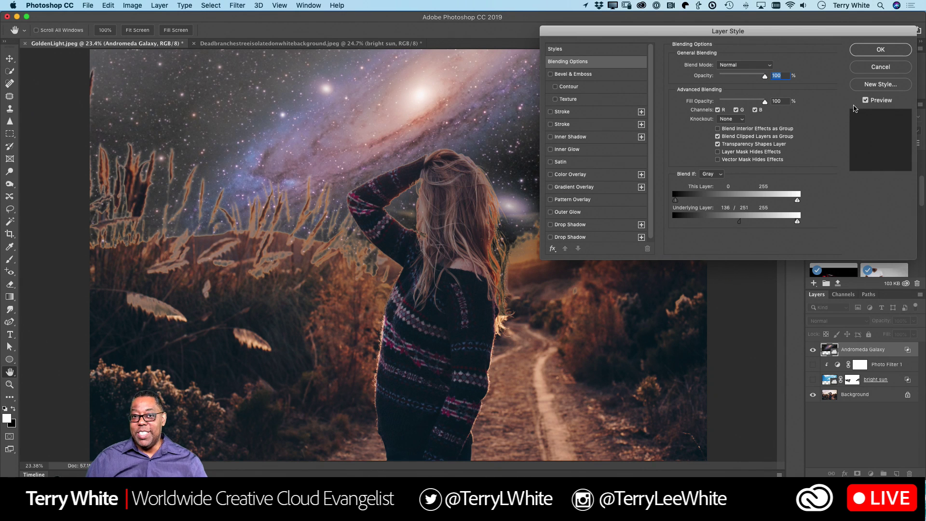
{"action": "left_click", "coordinate": [881, 50]}
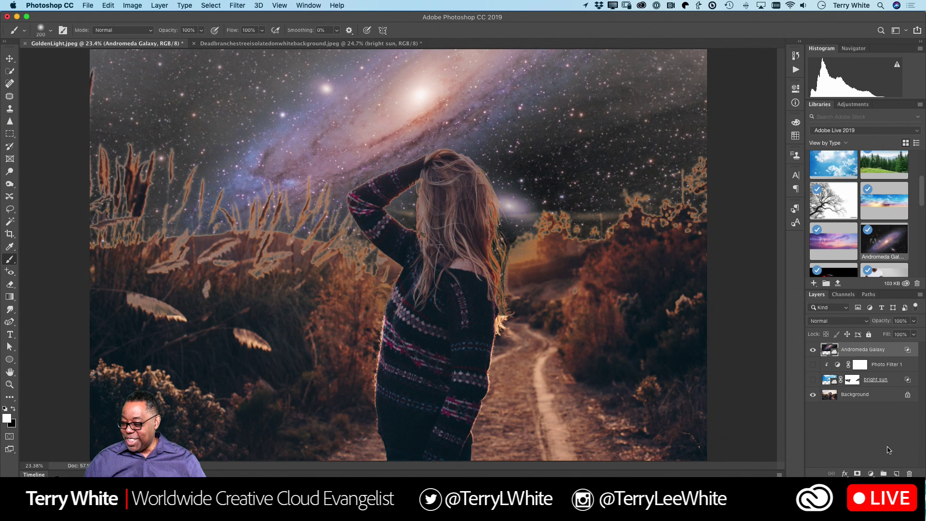
Add a layer mask to the Andromeda Galaxy layer and brush black over the galaxy remnants in the grassy field
{"action": "left_click", "coordinate": [857, 474]}
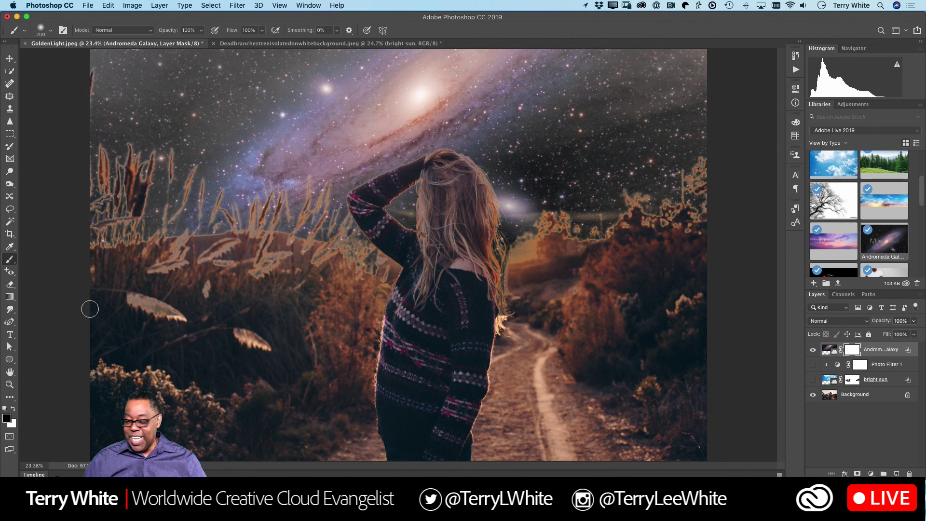
{"action": "mouse_move", "coordinate": [281, 268]}
{"action": "left_mouse_down"}
{"action": "mouse_move", "coordinate": [239, 271]}
{"action": "mouse_move", "coordinate": [186, 252]}
{"action": "left_mouse_up"}
{"action": "mouse_move", "coordinate": [152, 310]}
{"action": "left_mouse_down"}
{"action": "mouse_move", "coordinate": [266, 342]}
{"action": "mouse_move", "coordinate": [303, 282]}
{"action": "mouse_move", "coordinate": [350, 267]}
{"action": "mouse_move", "coordinate": [271, 246]}
{"action": "mouse_move", "coordinate": [97, 267]}
{"action": "left_mouse_up"}
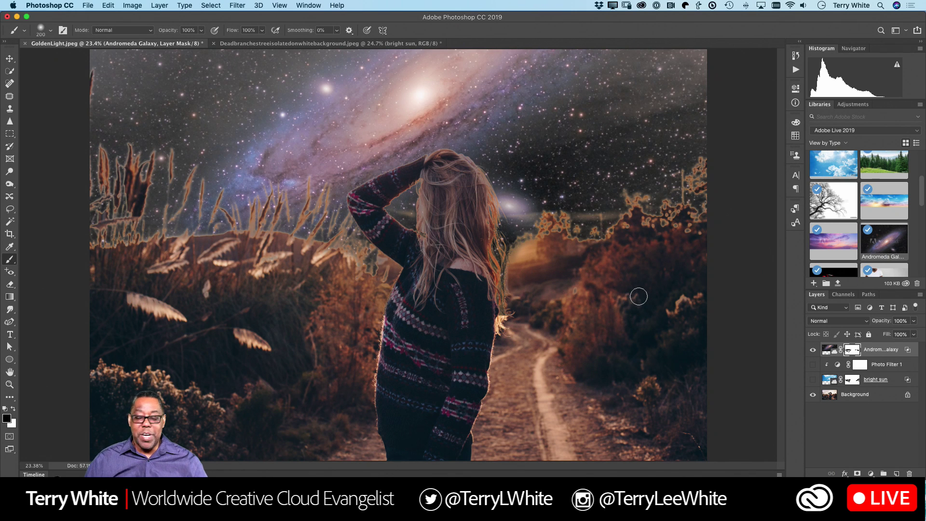
Hide the Andromeda Galaxy layer, show the Photo Filter and bright sun layers again, and switch to the dead-branches tree document
{"action": "left_click", "coordinate": [813, 350]}
{"action": "left_click", "coordinate": [812, 365]}
{"action": "left_click", "coordinate": [813, 379]}
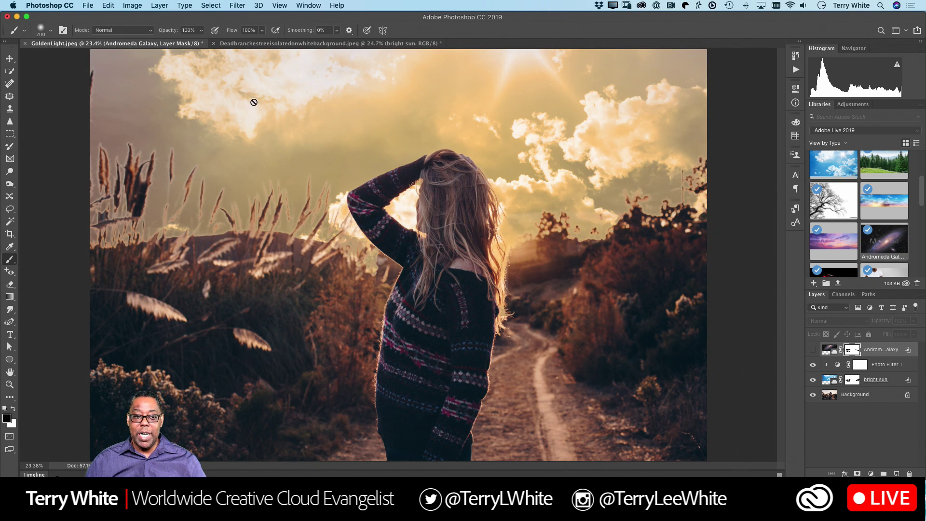
{"action": "left_click", "coordinate": [260, 44]}
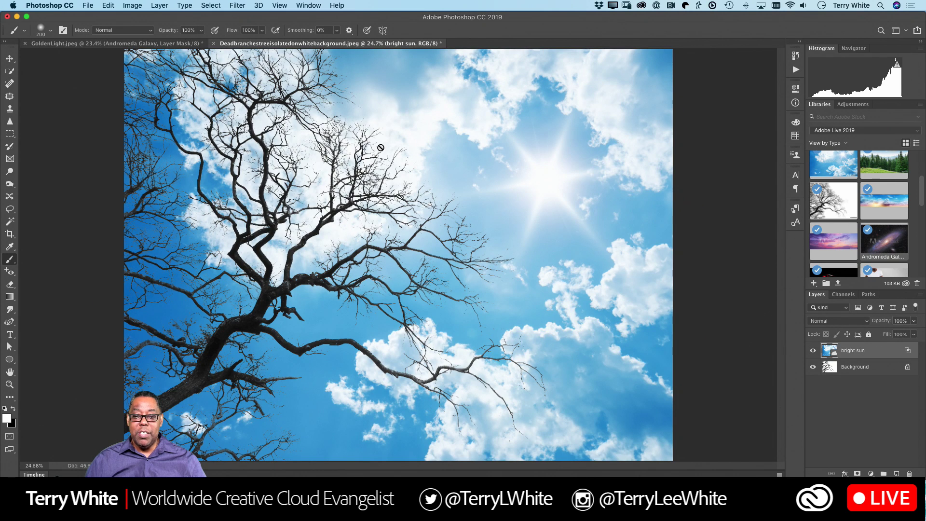